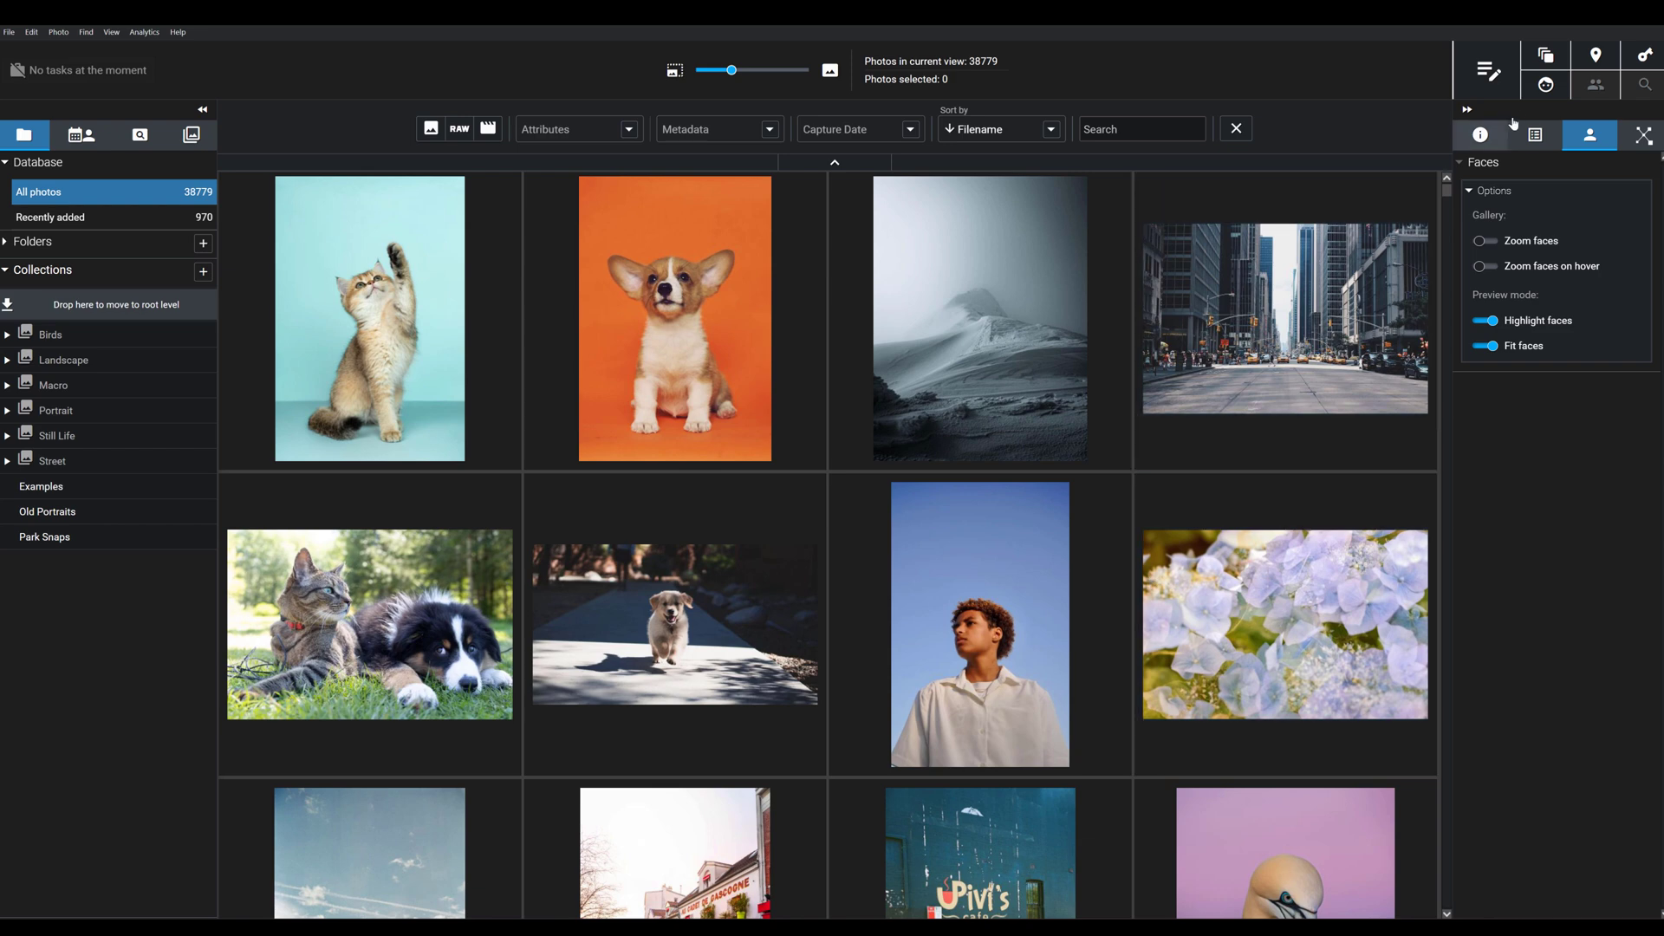
# - Set Find Faces to several faces, Baby/Toddler and Elderly ages, with gender unchecked
pyautogui.click(1544, 86)
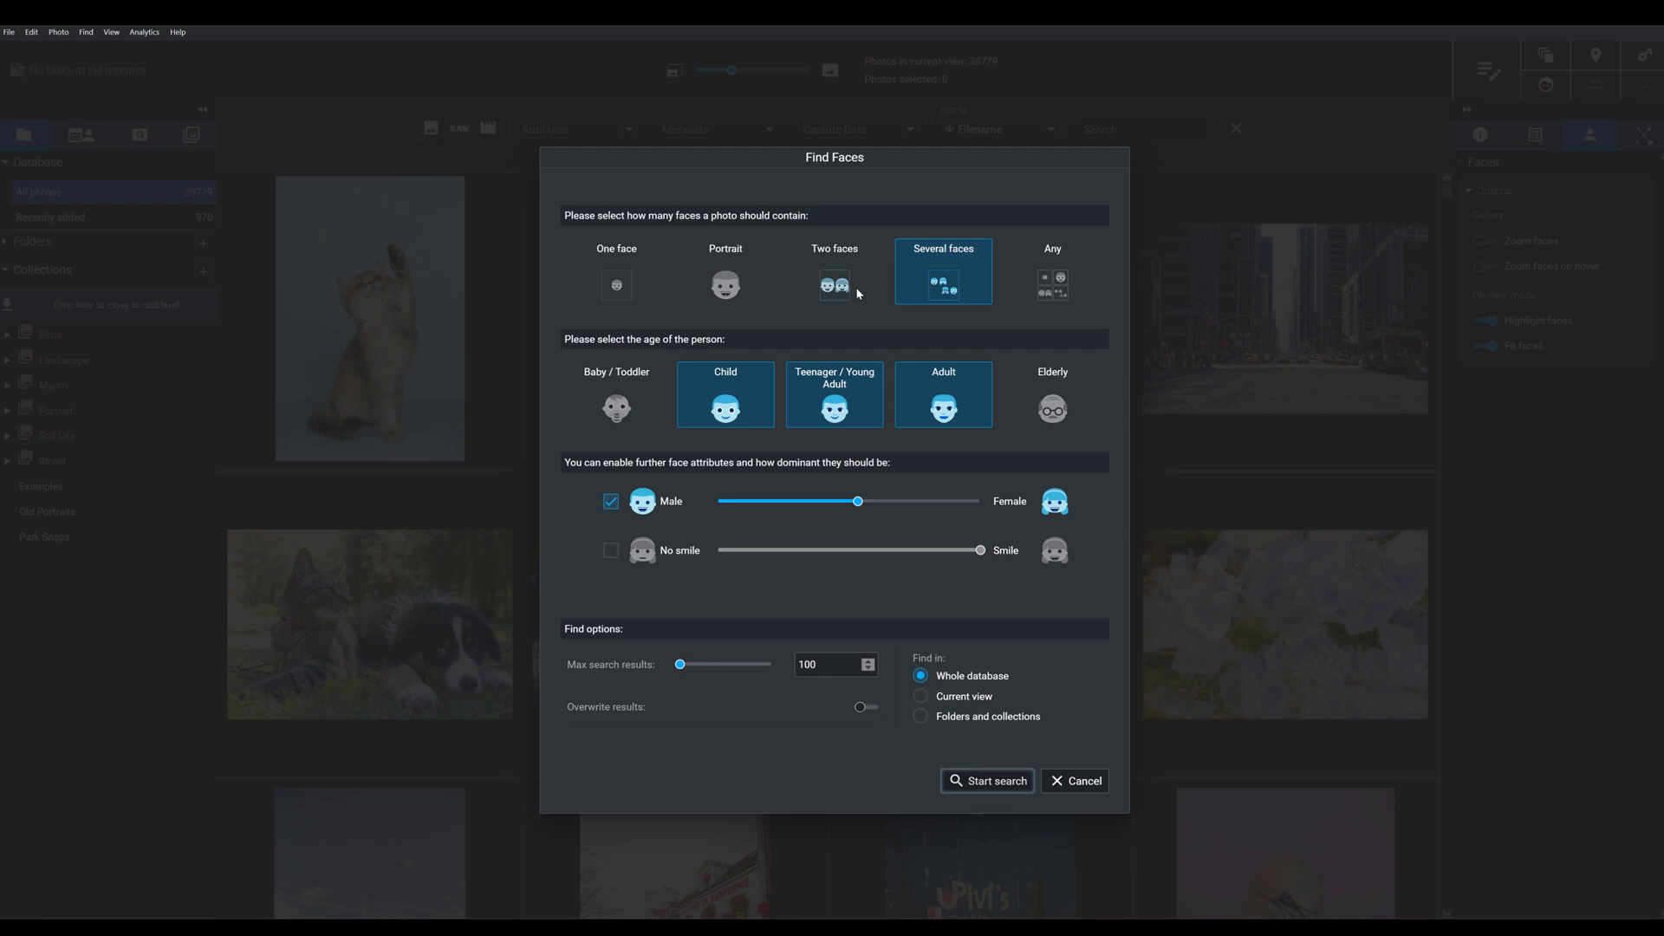
pyautogui.click(833, 286)
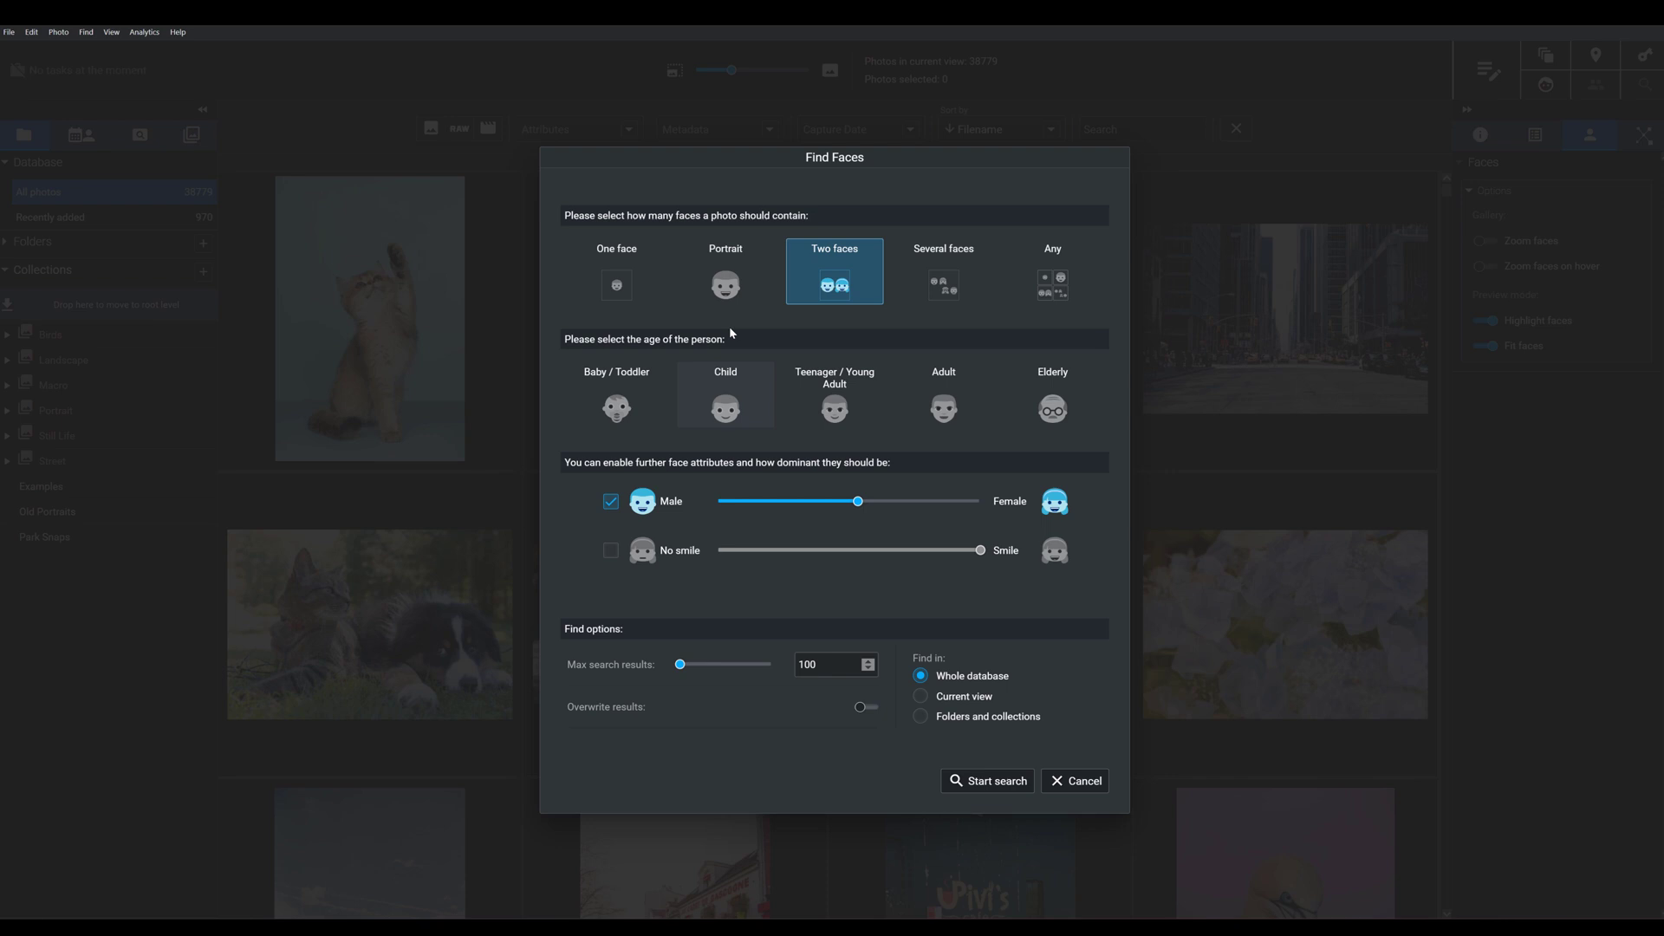
pyautogui.click(610, 501)
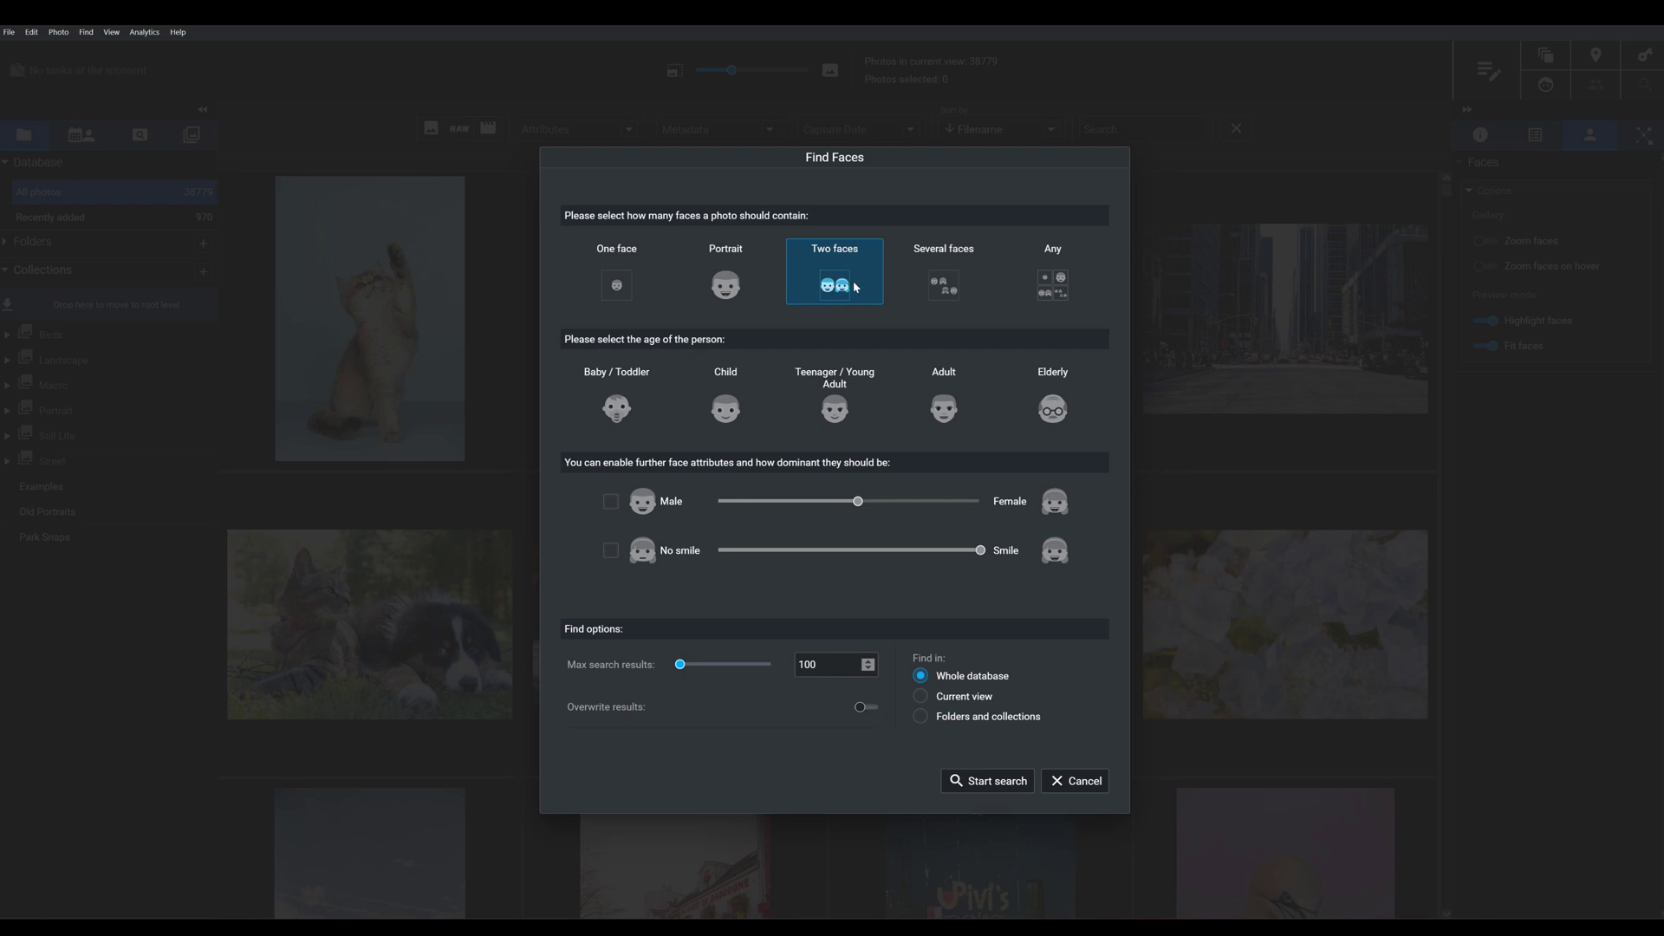
pyautogui.click(952, 284)
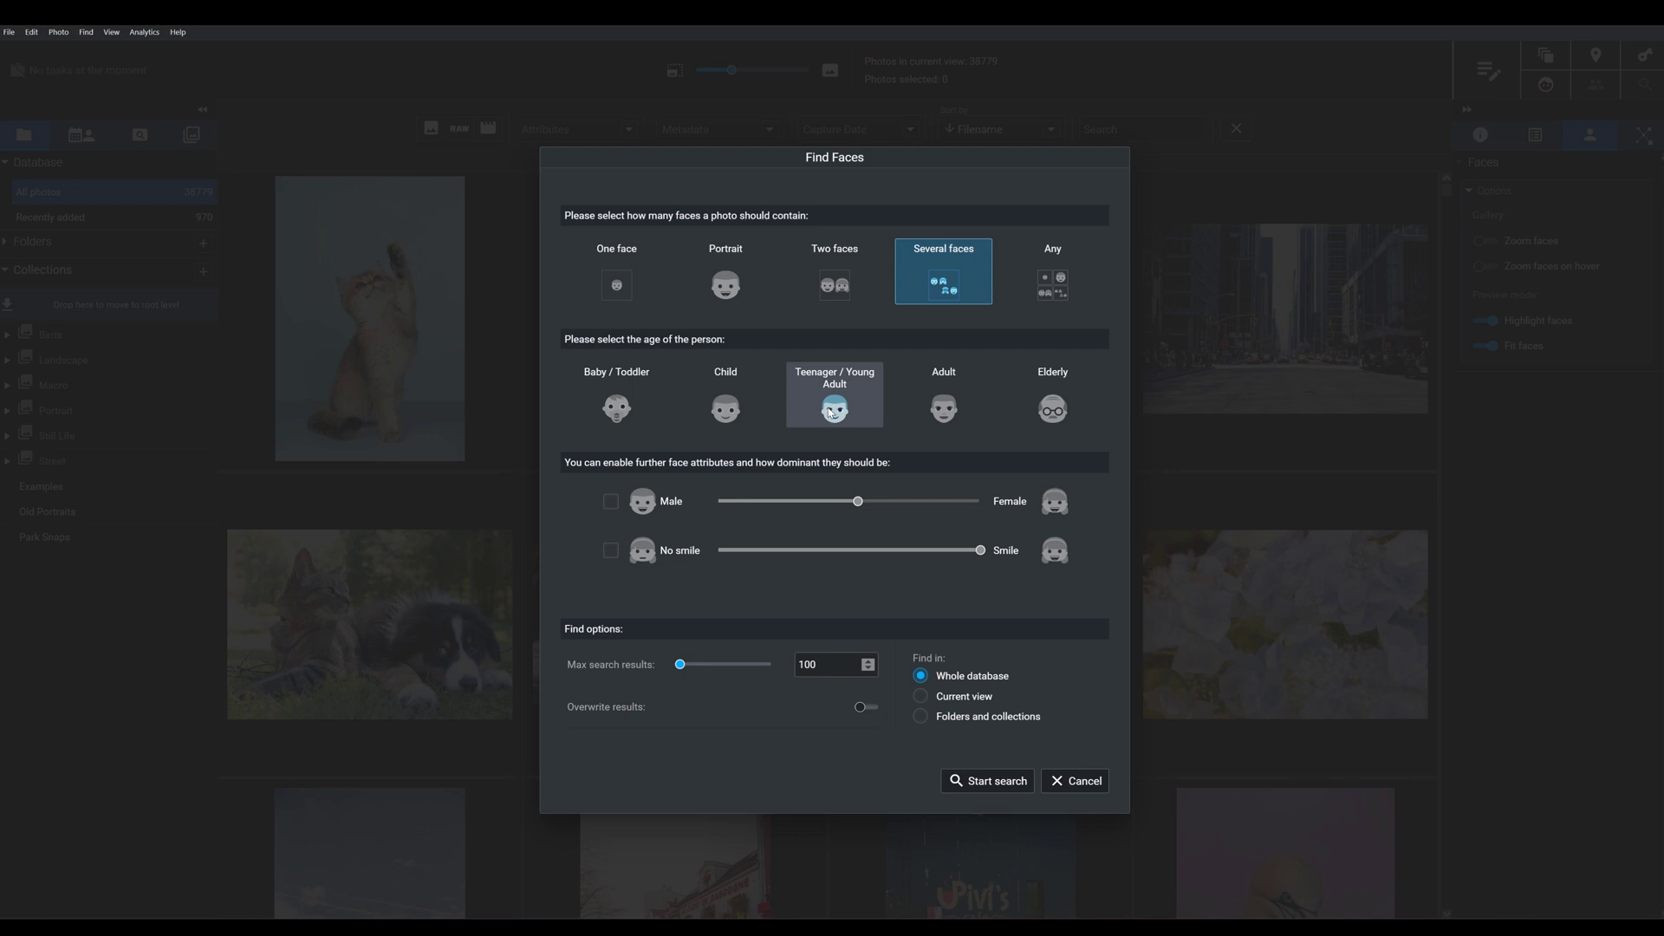
pyautogui.click(619, 403)
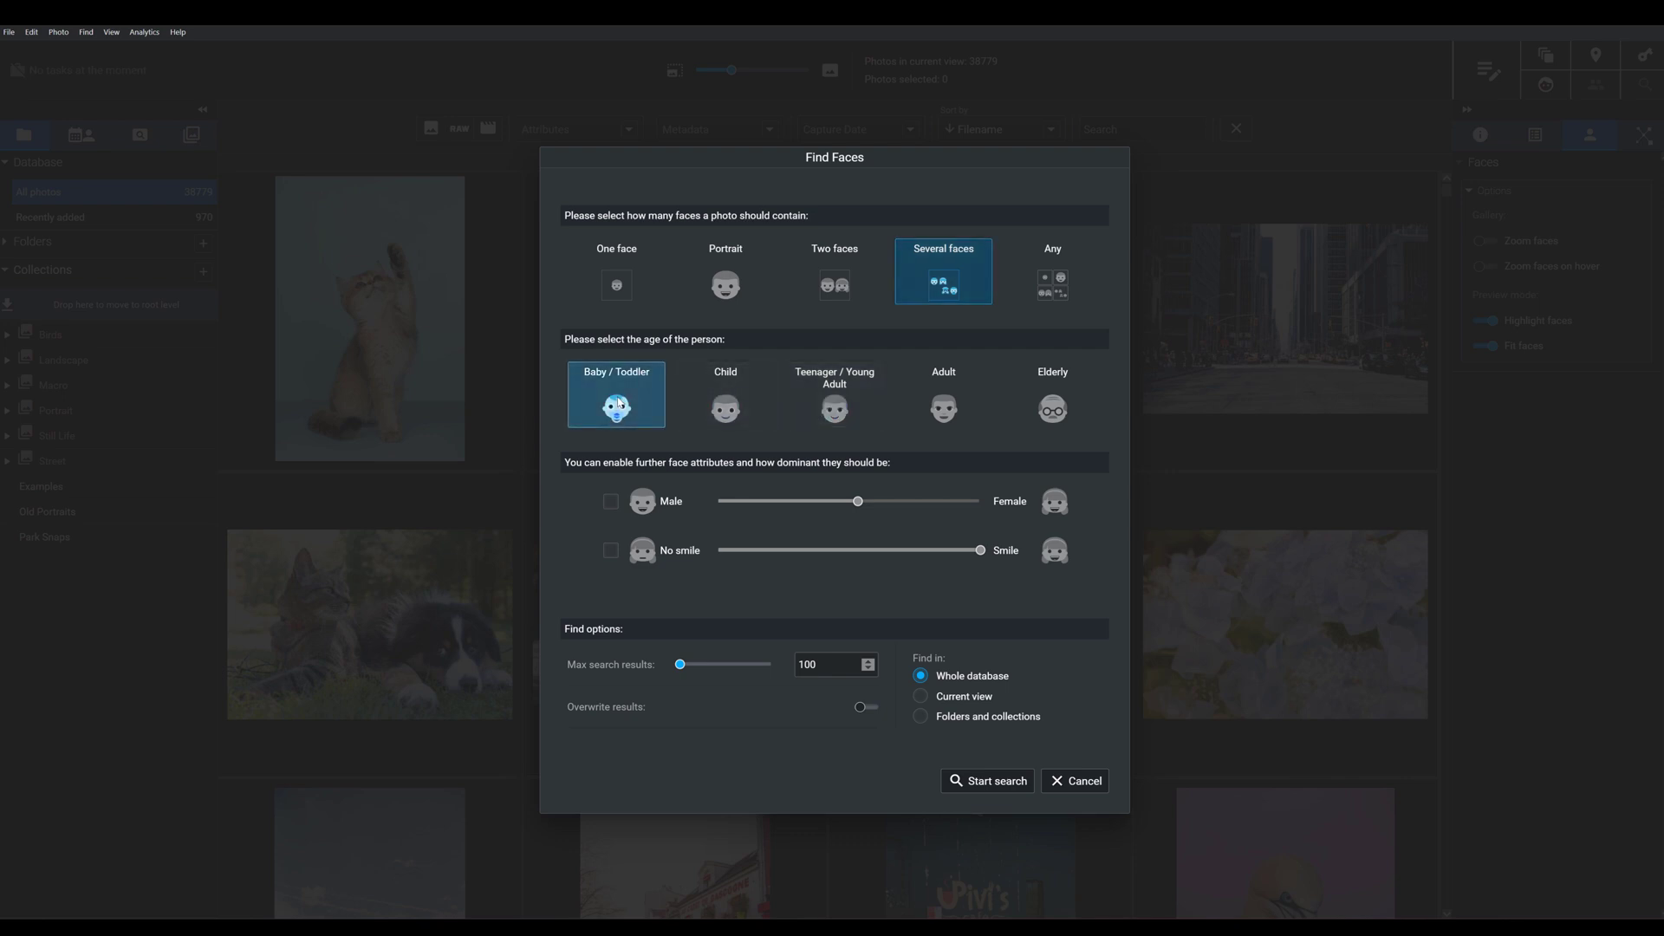
pyautogui.click(1050, 416)
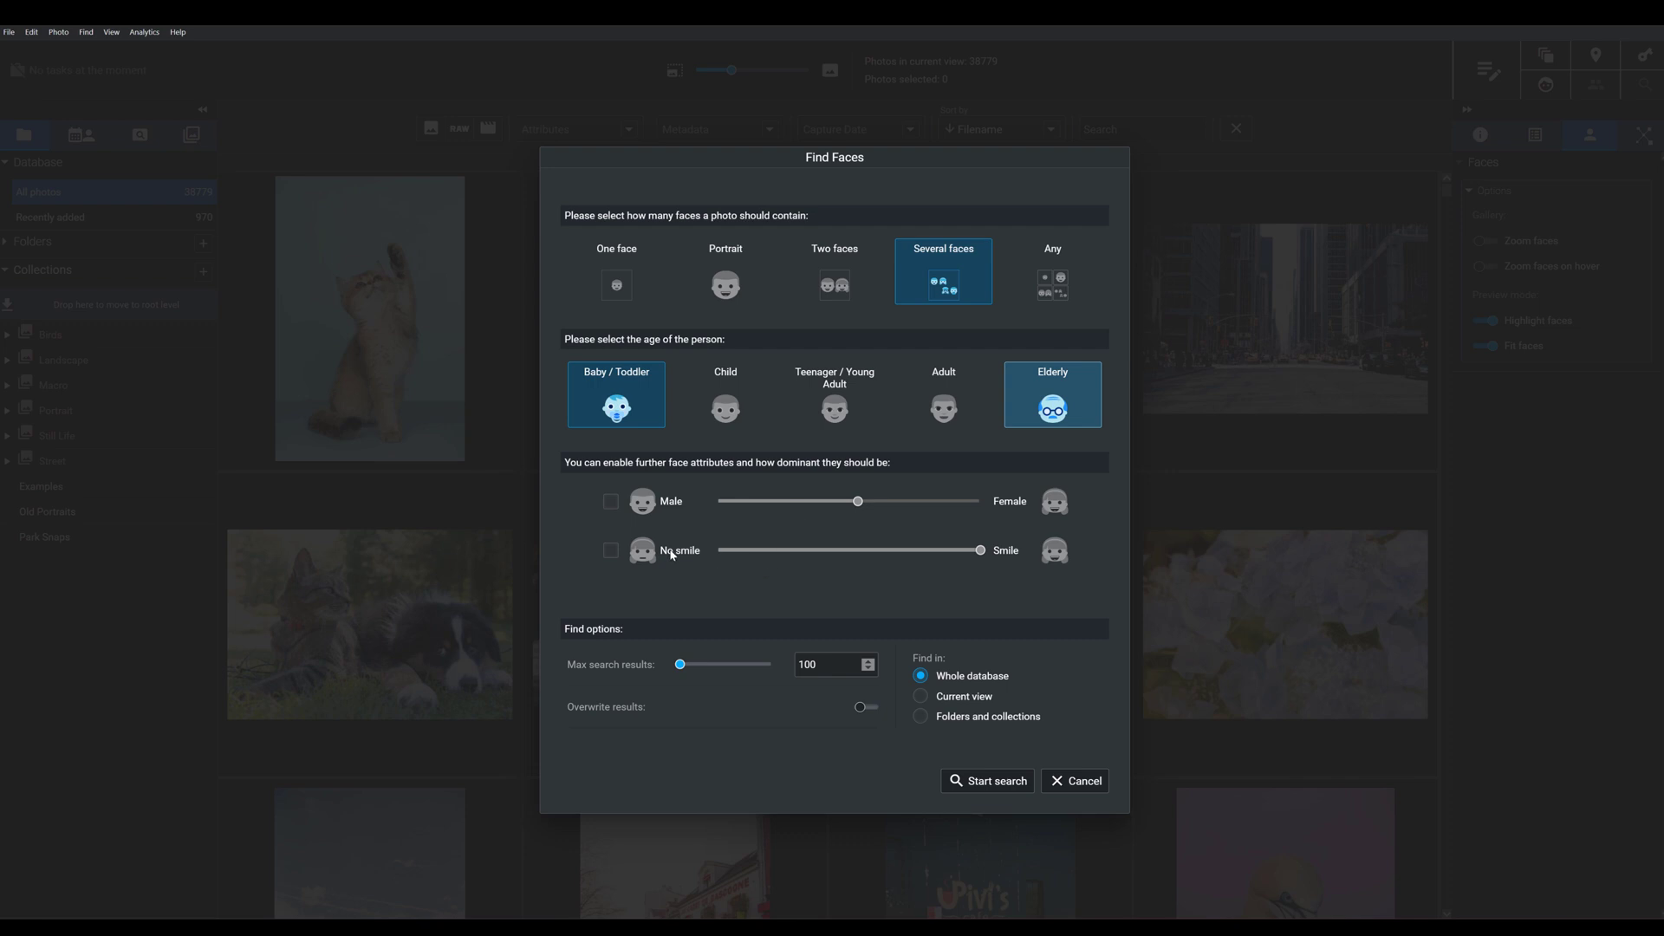
# - Enable the Male and No smile attributes and set max search results to 100
pyautogui.click(611, 502)
pyautogui.click(612, 549)
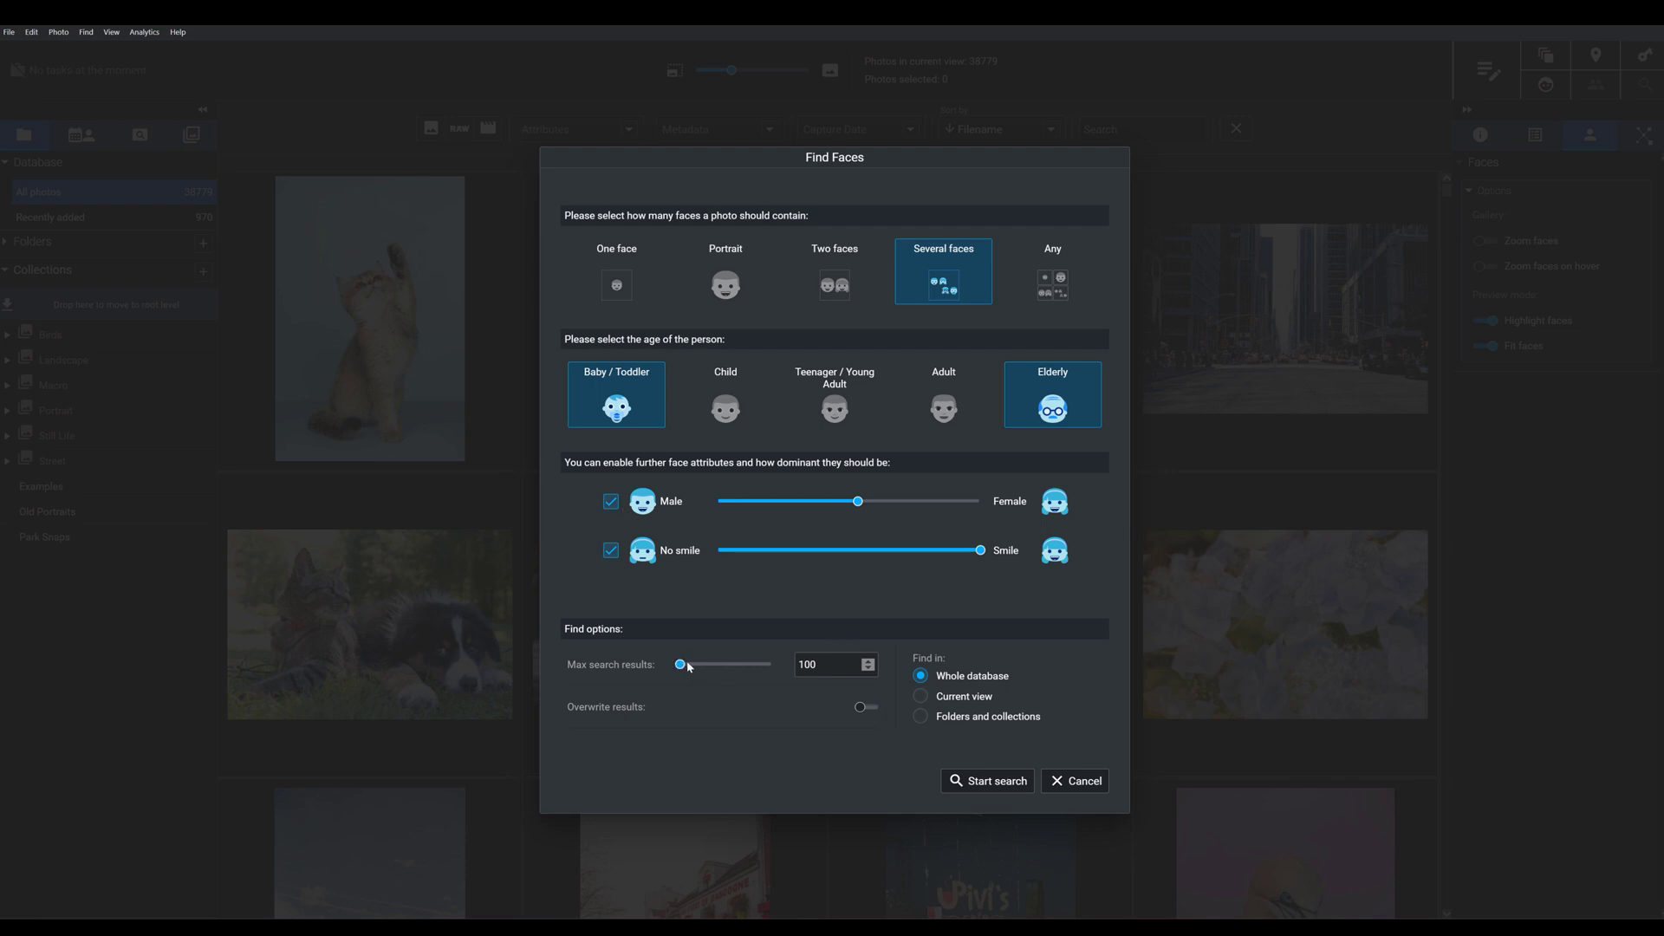
pyautogui.moveTo(687, 668); pyautogui.dragTo(755, 666)
pyautogui.doubleClick(804, 664)
pyautogui.write('100')
pyautogui.press('Return')
# - Change the ages to Child, Teenager/Young Adult and Adult, removing Baby/Toddler and Elderly
pyautogui.click(730, 407)
pyautogui.click(611, 395)
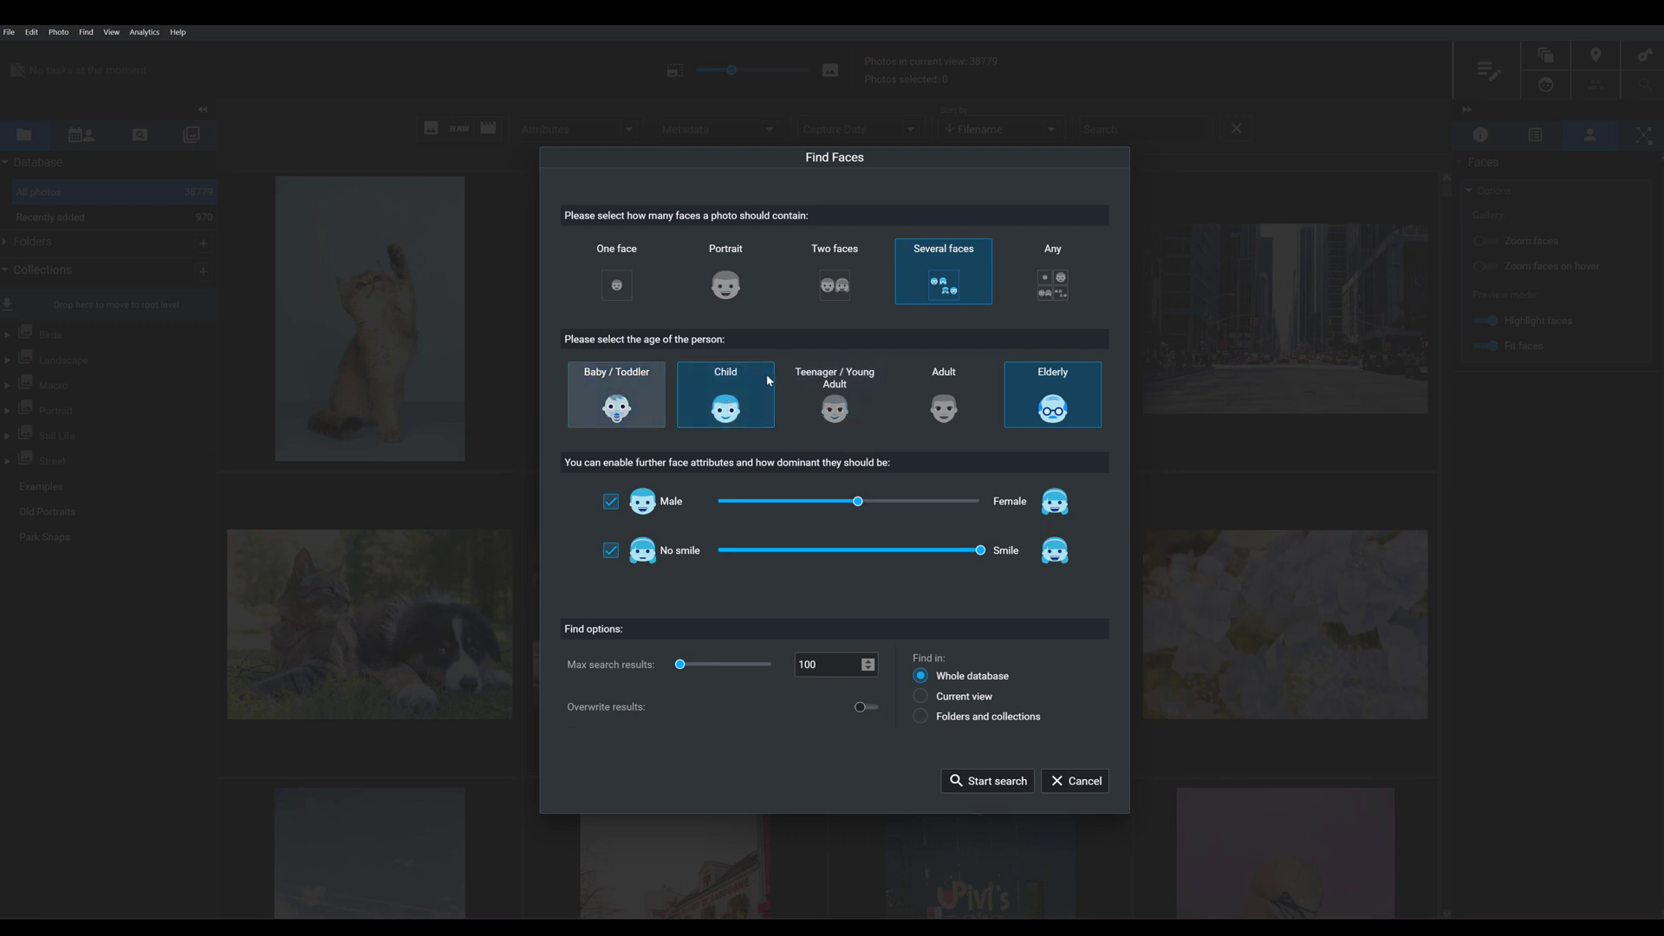
pyautogui.click(839, 392)
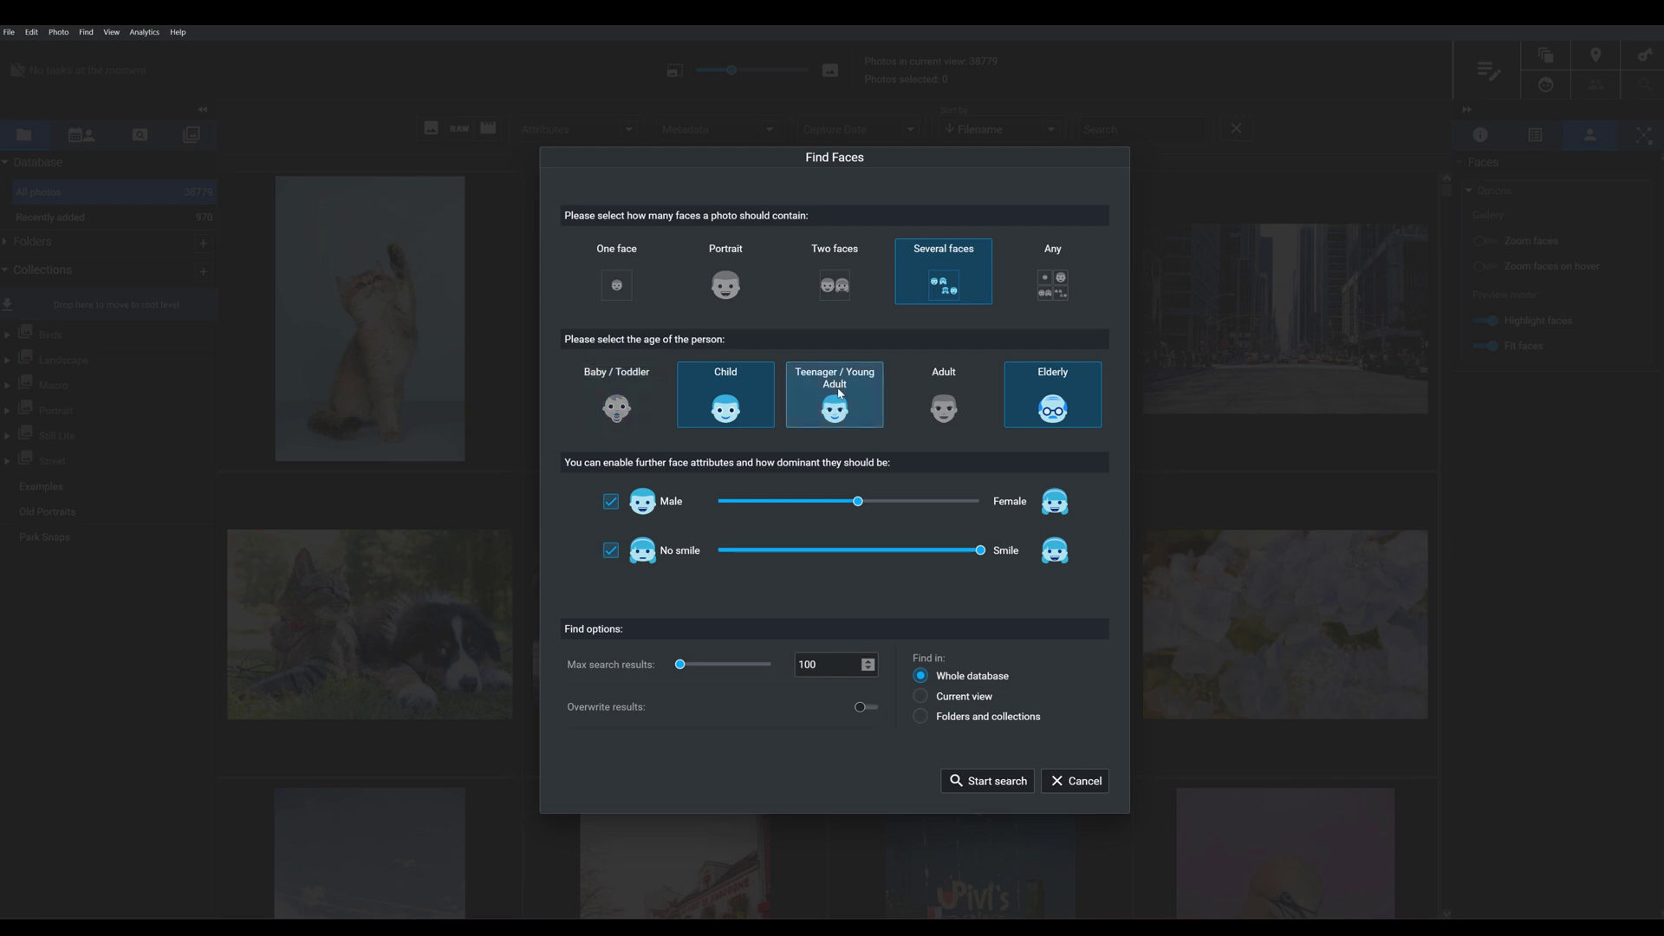
pyautogui.click(1051, 398)
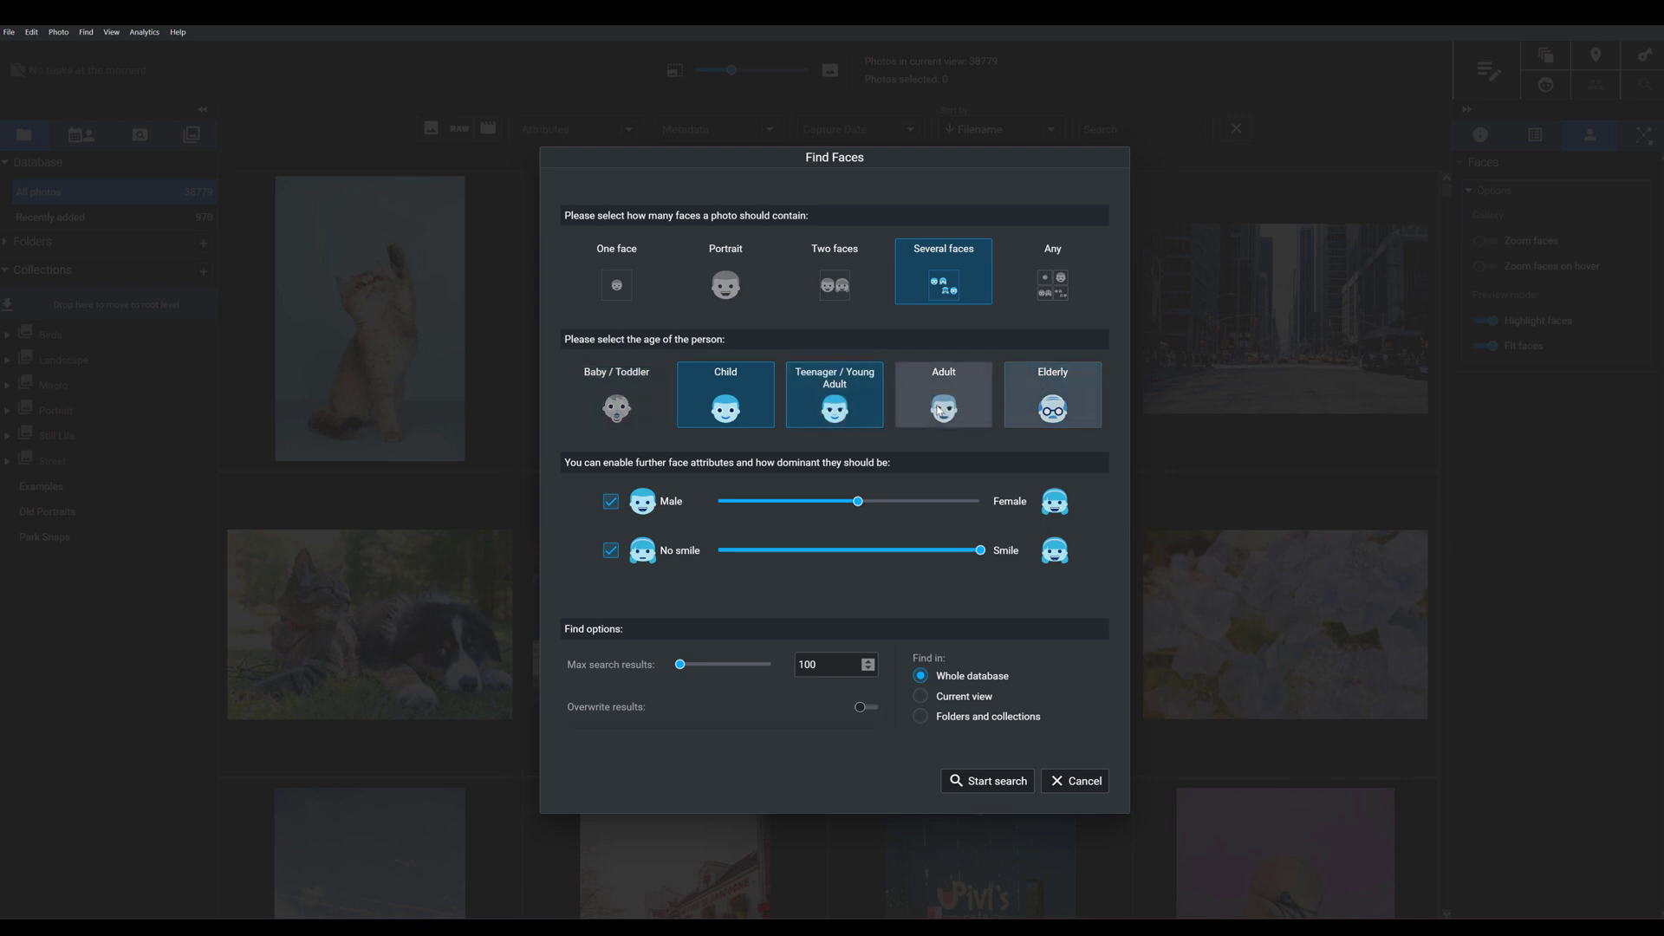
pyautogui.click(940, 411)
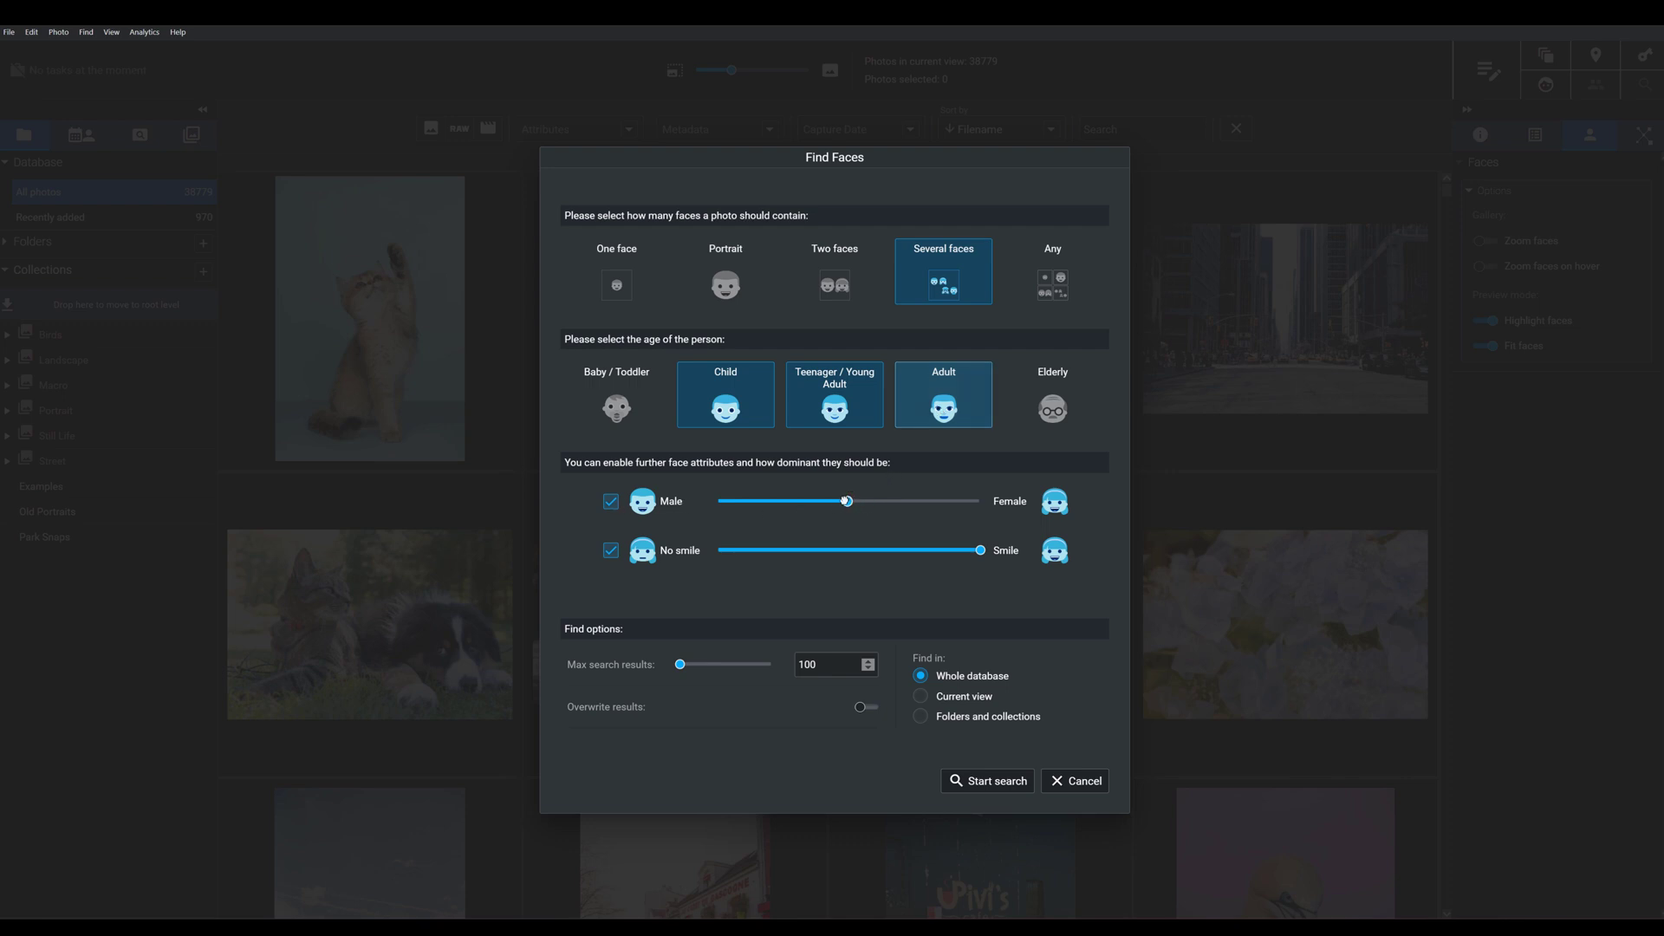
# - Shift gender weighting slightly toward male, drop the smile filter, and run the search
pyautogui.moveTo(858, 502); pyautogui.dragTo(850, 503)
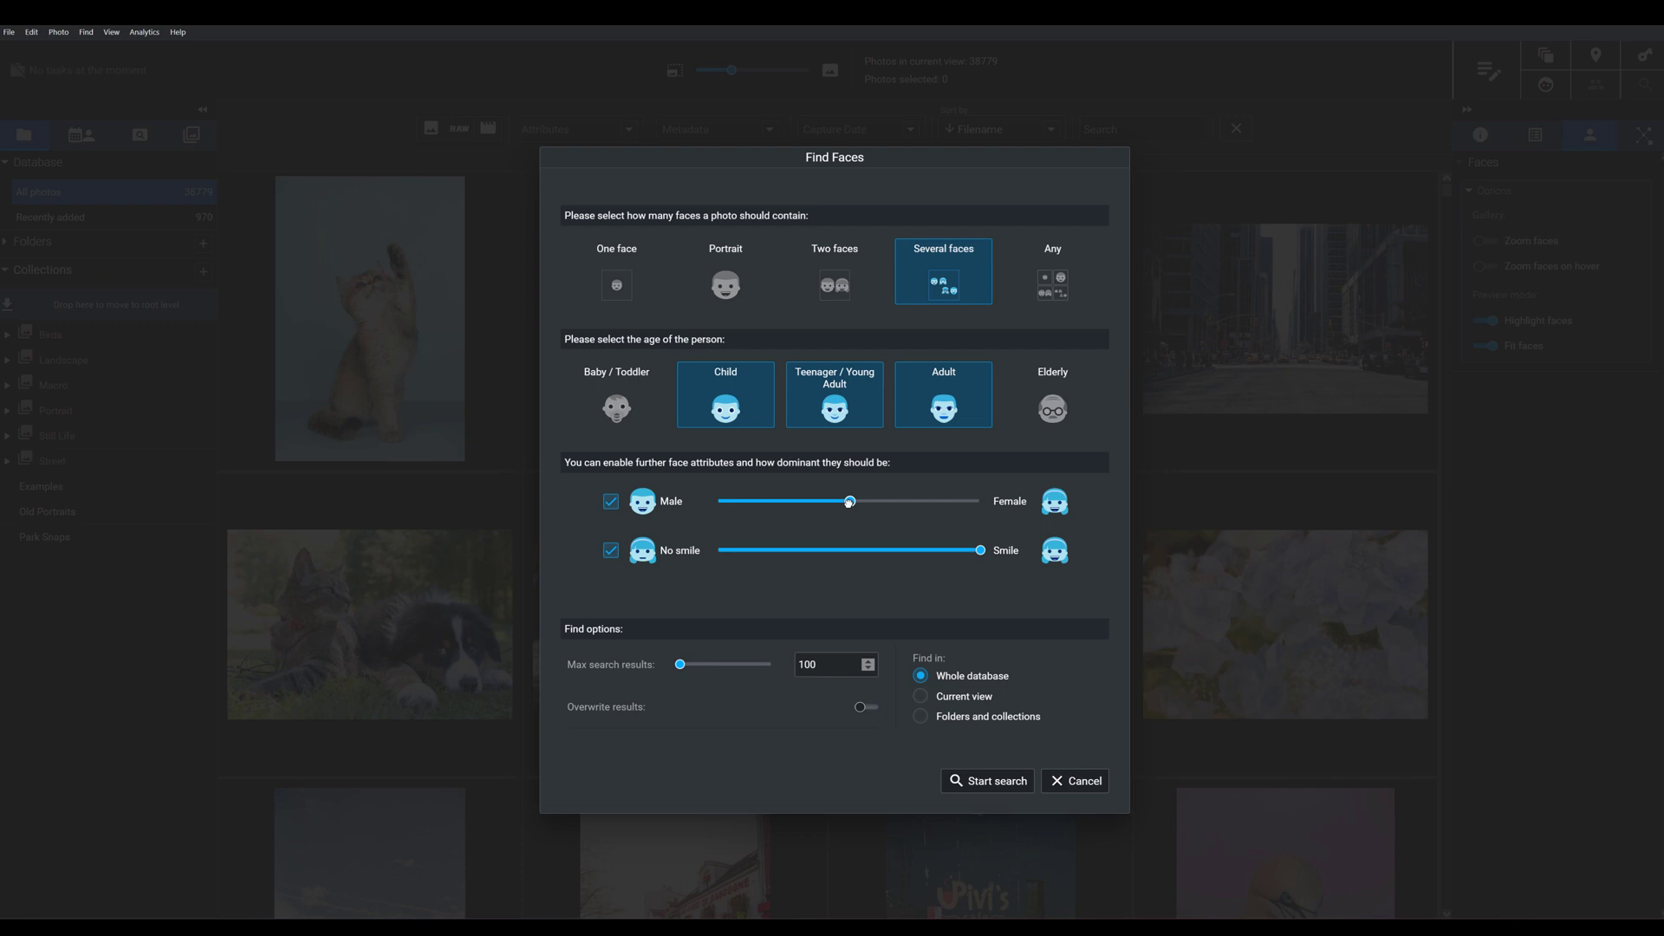
pyautogui.click(612, 552)
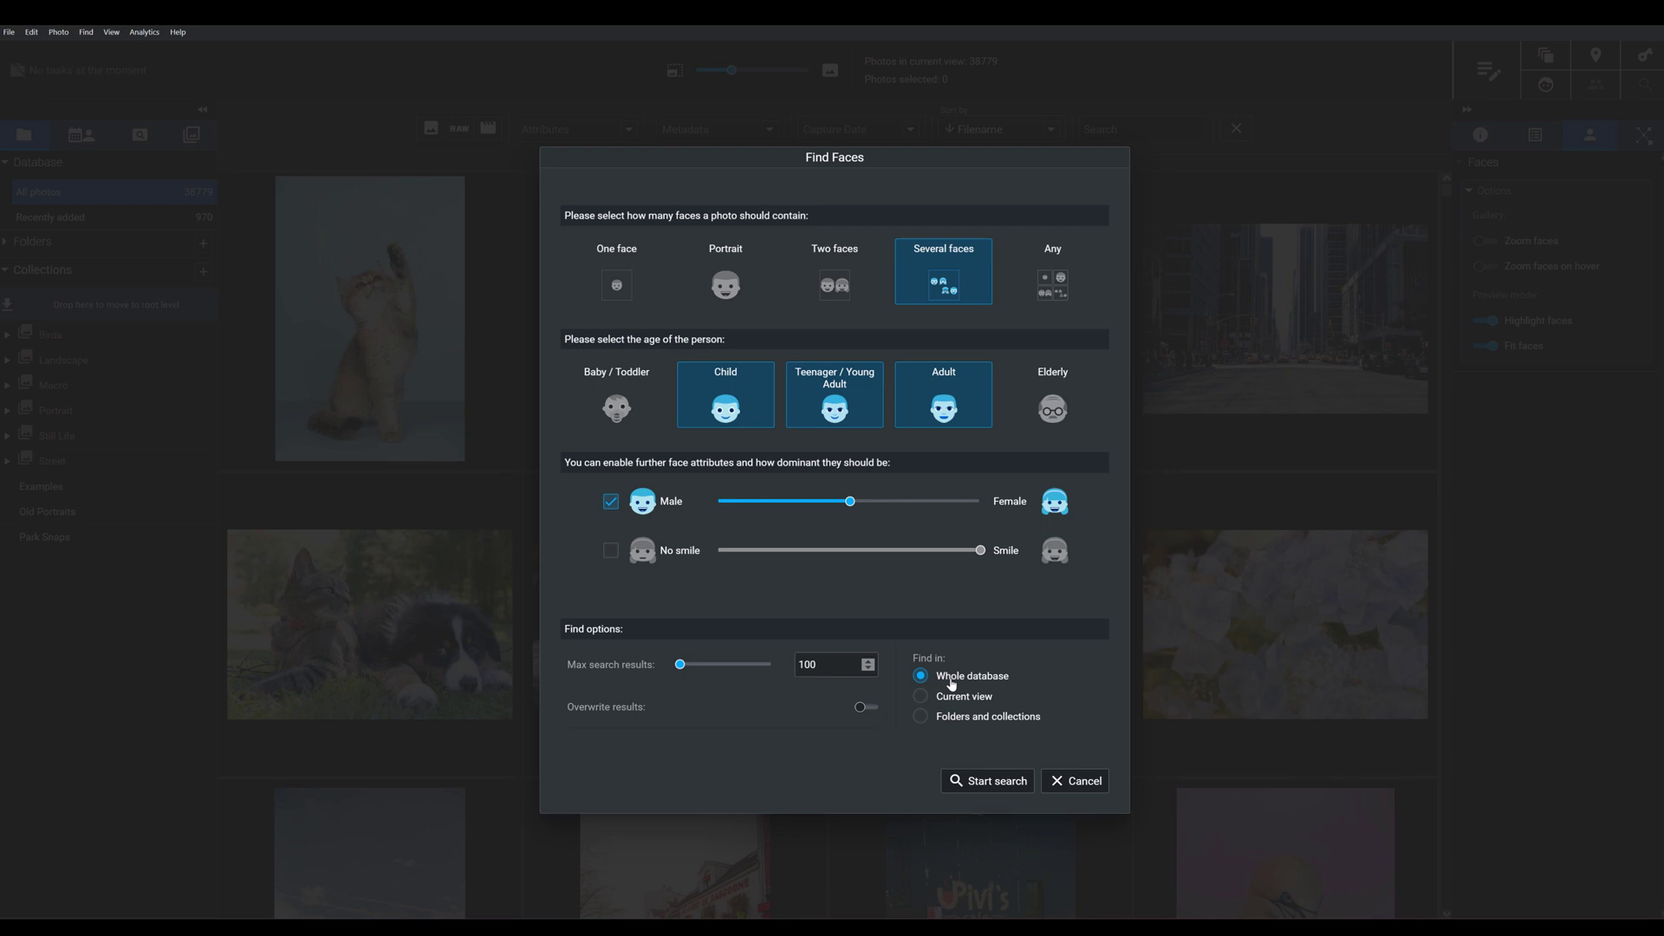
pyautogui.click(998, 787)
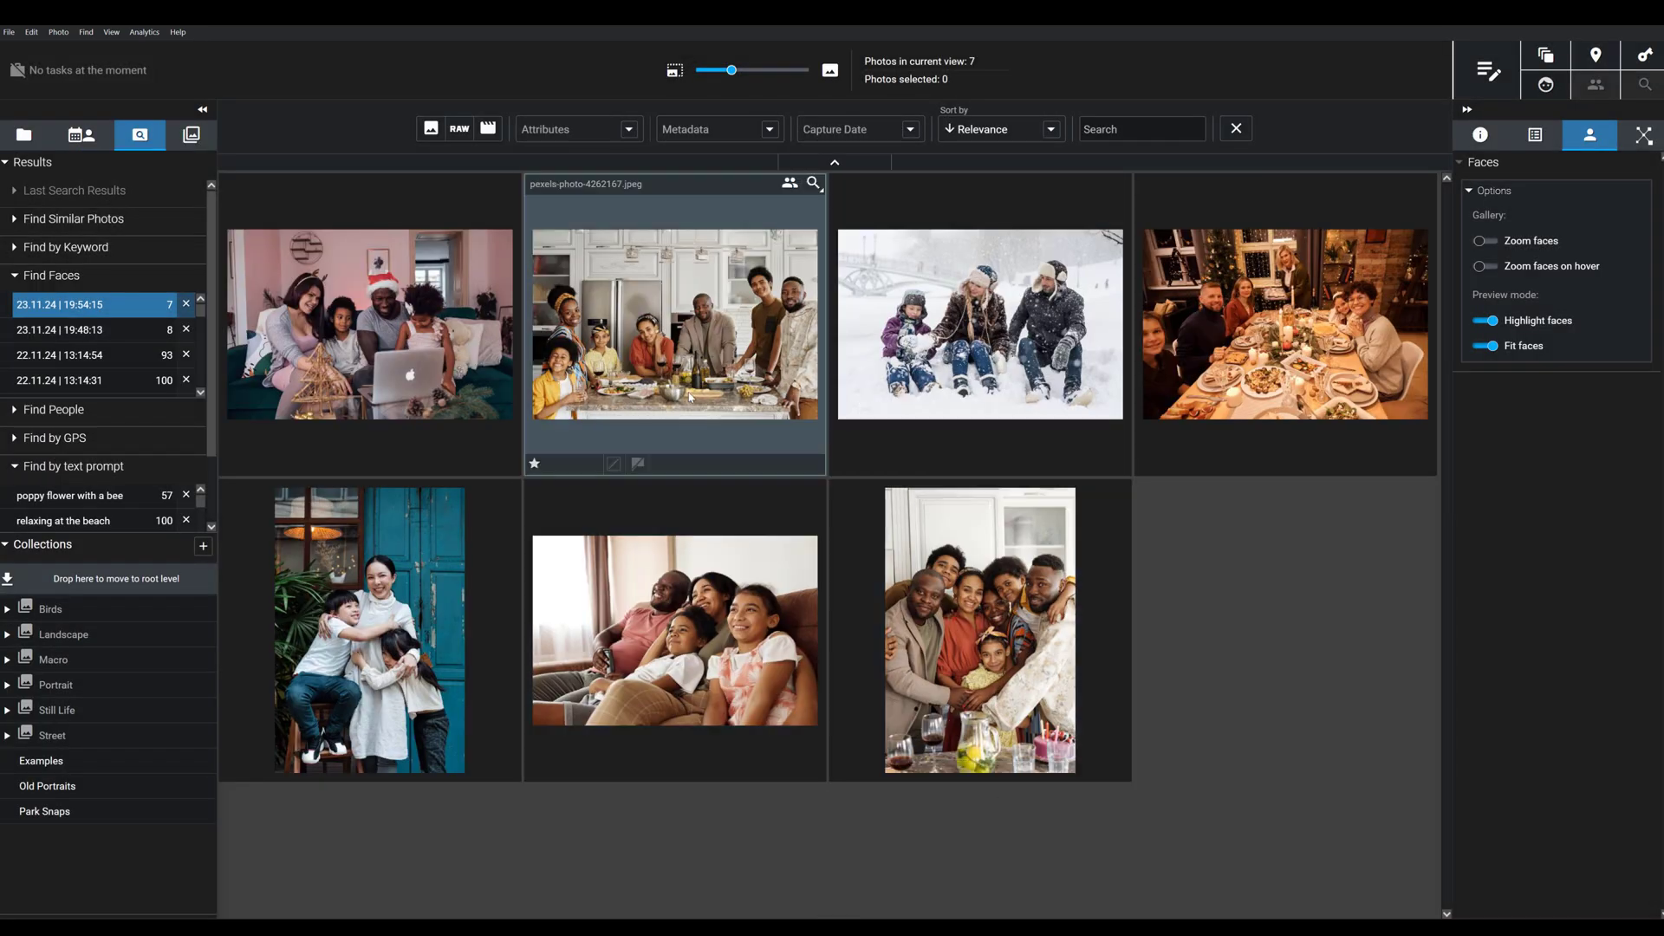
# - Tag the woman in the headwrap in the kitchen photo as Zoe, then close it
pyautogui.doubleClick(662, 339)
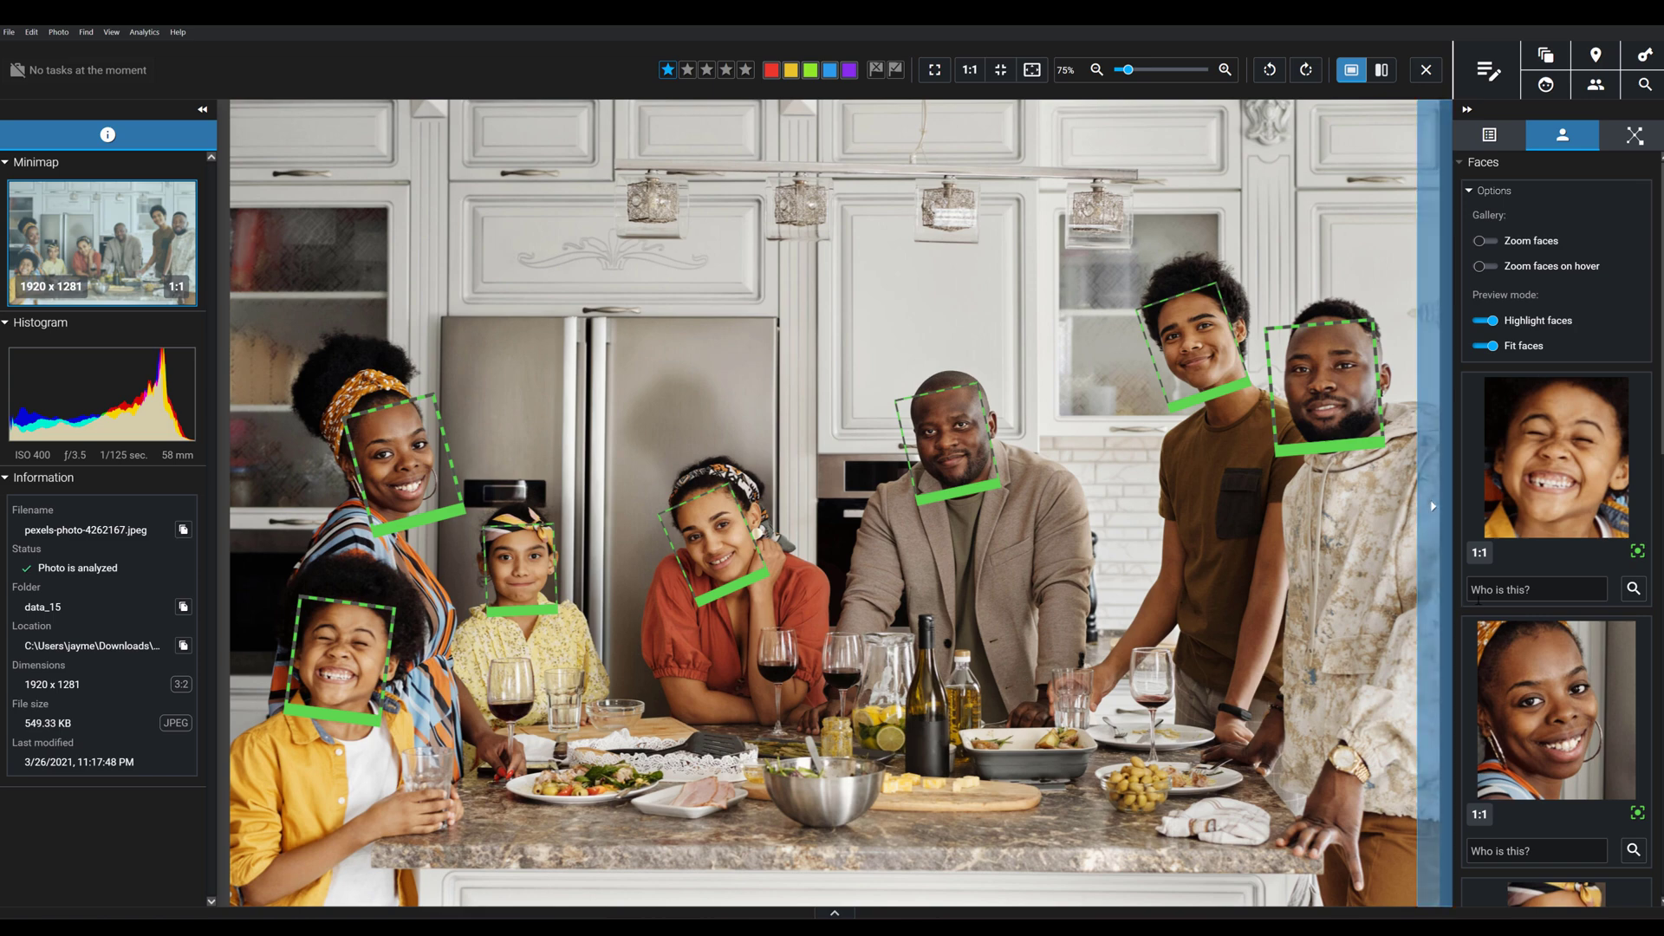
pyautogui.click(1534, 589)
pyautogui.scroll(-2, 1534, 680)
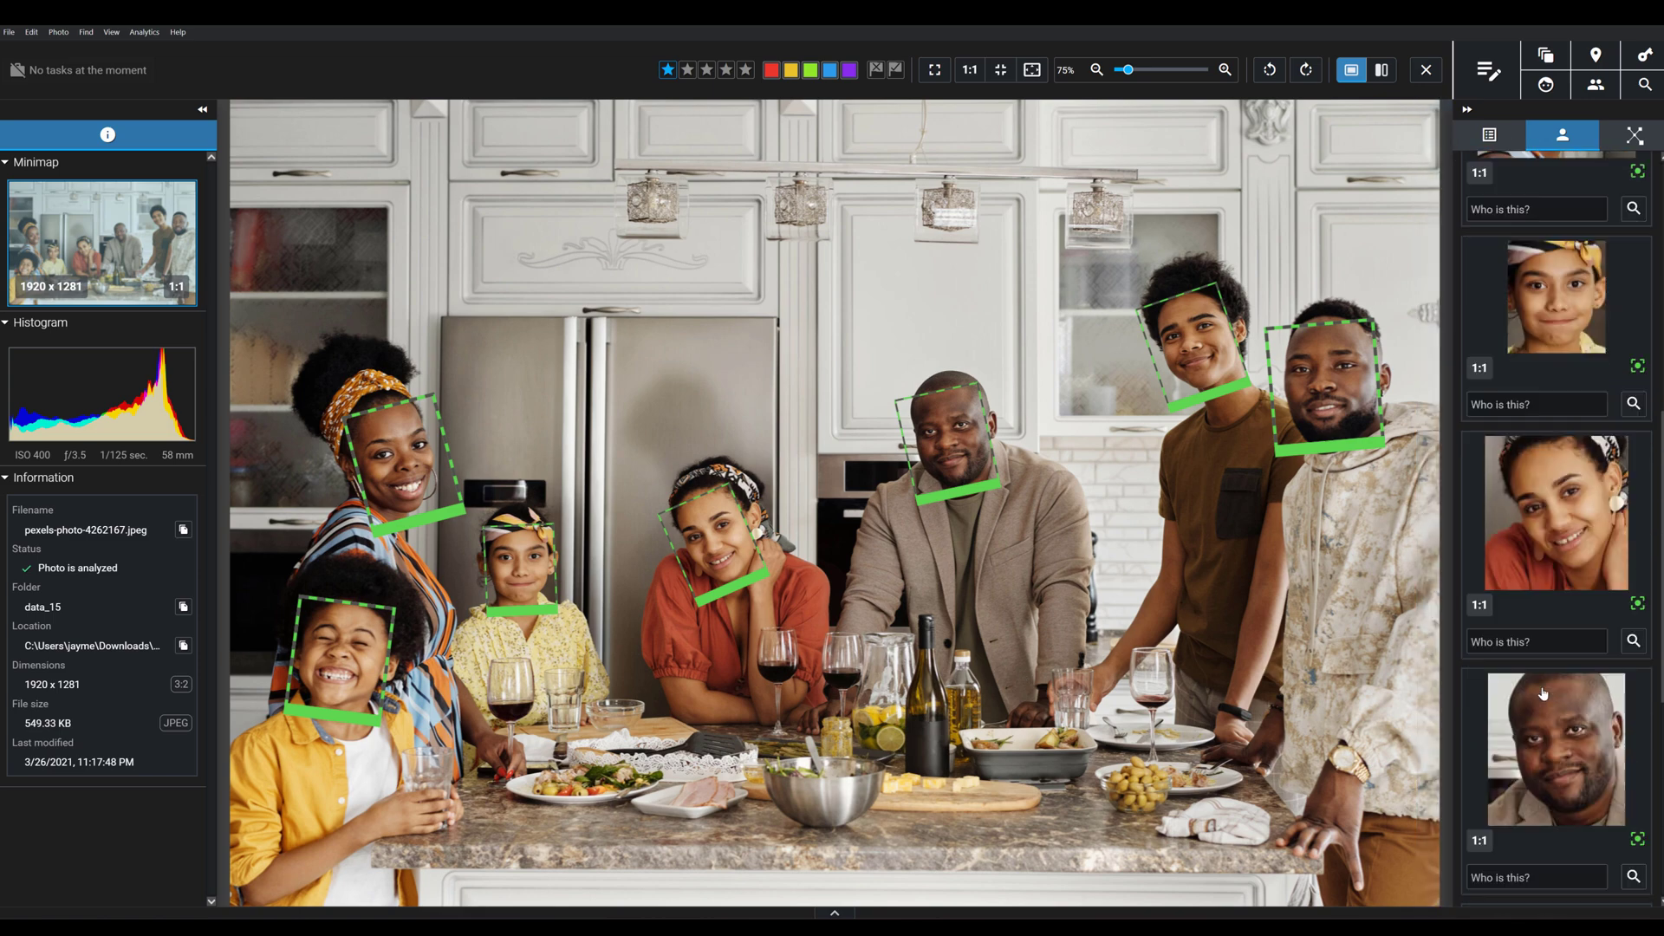
pyautogui.scroll(2, 1547, 729)
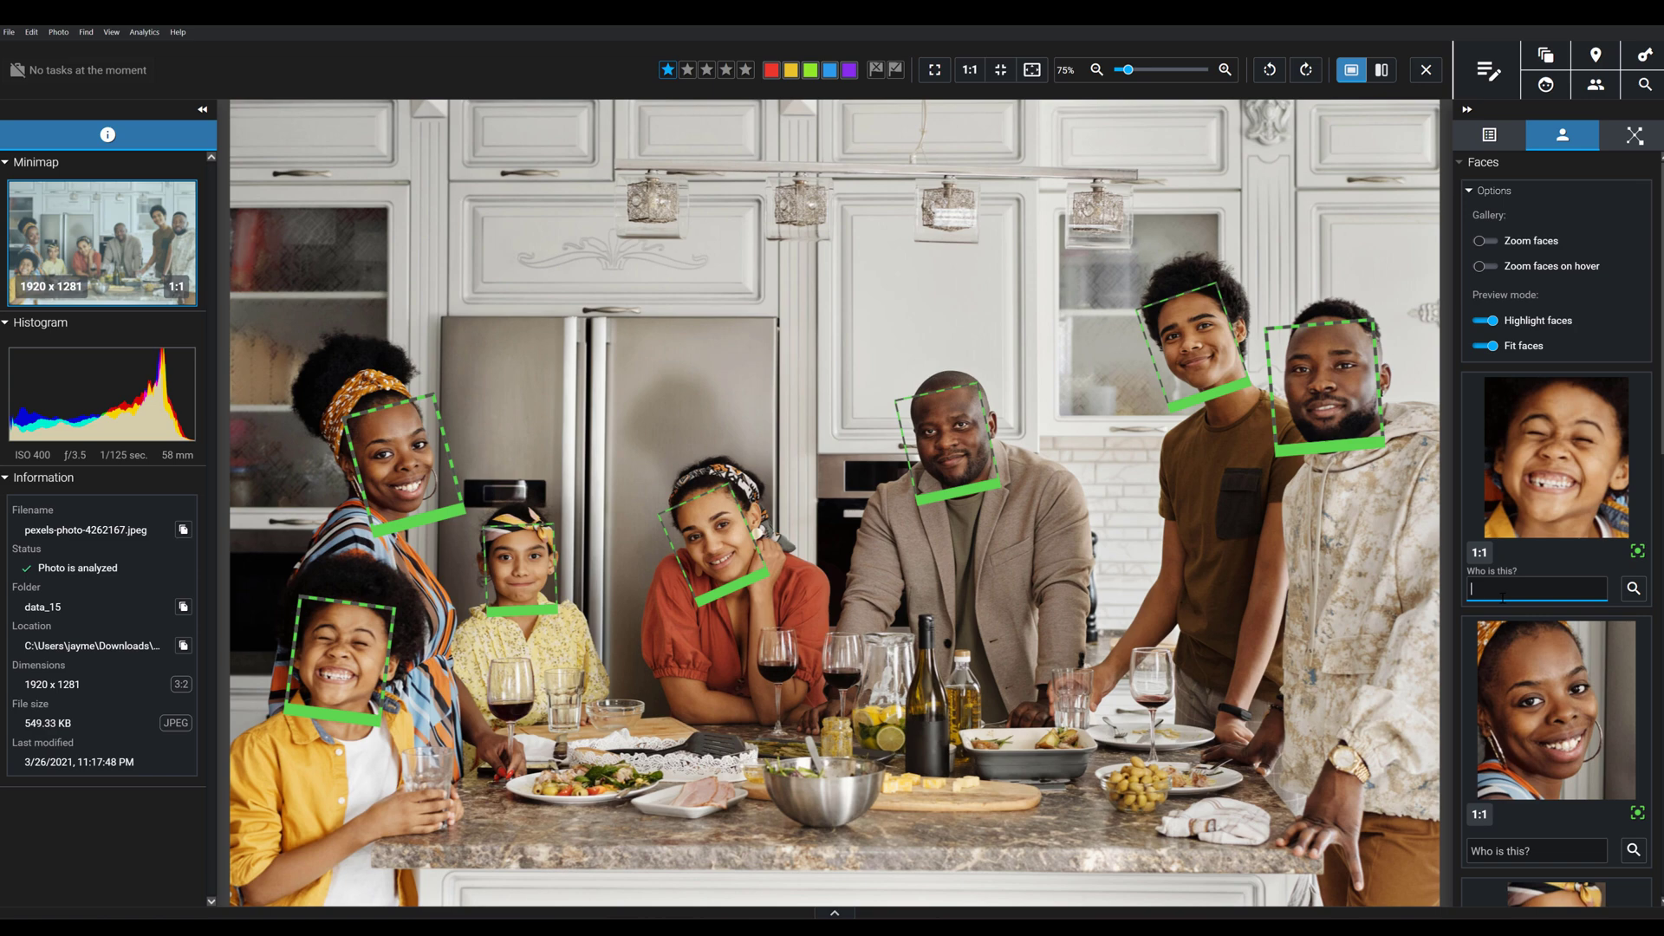
pyautogui.scroll(-2, 1528, 638)
pyautogui.click(1540, 680)
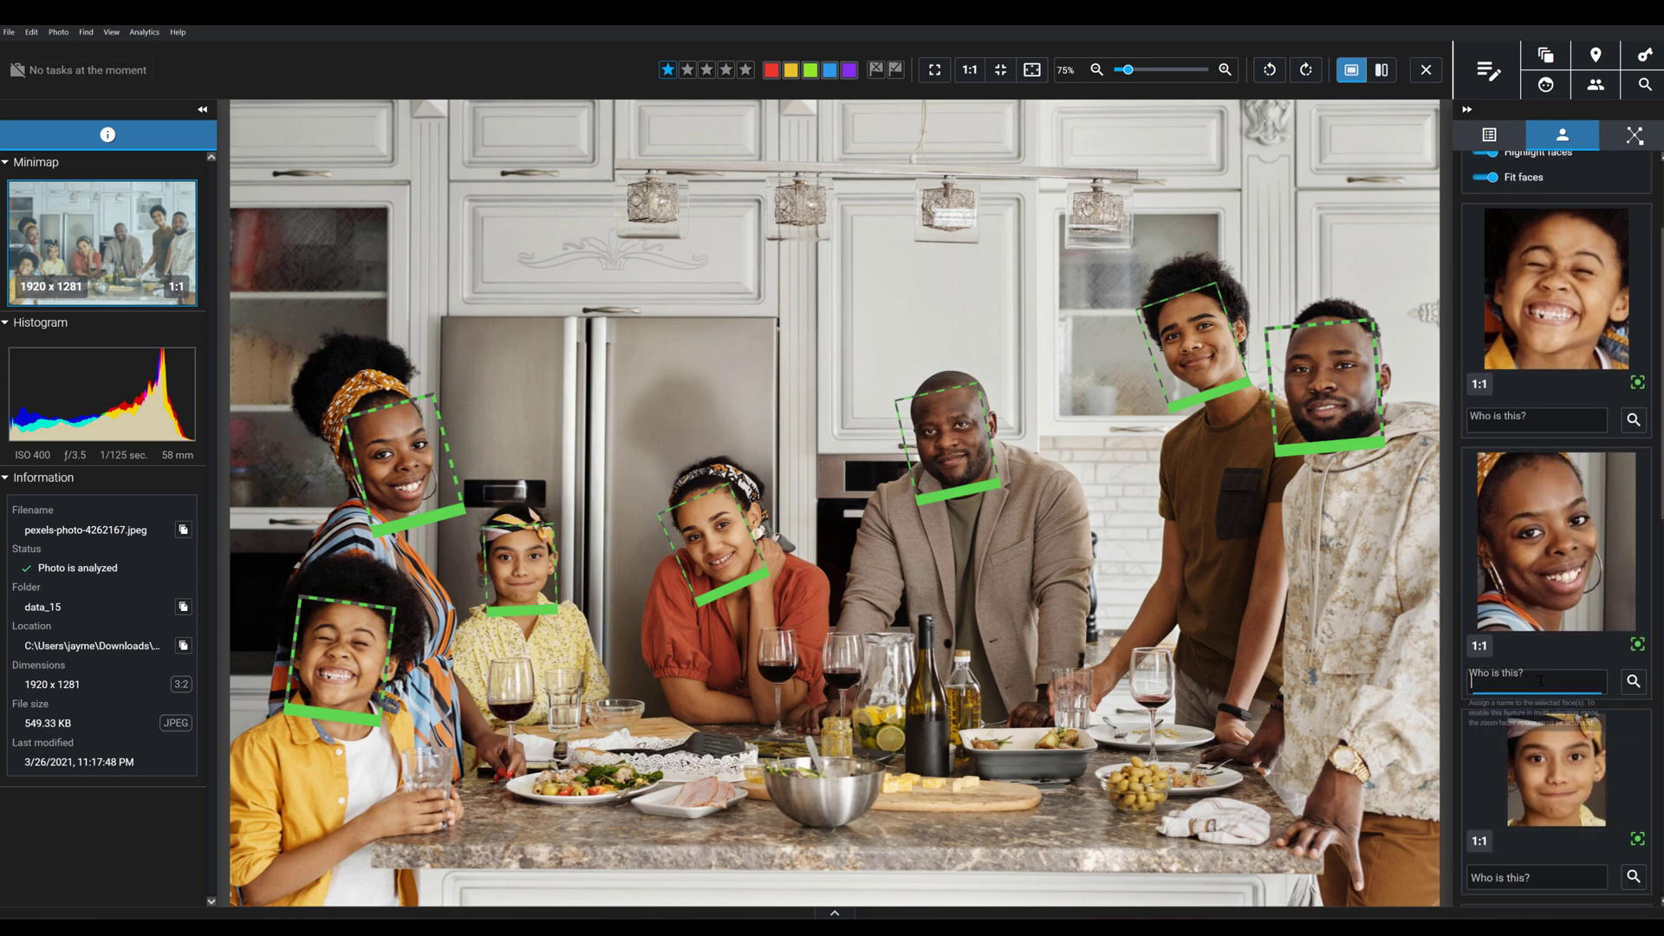
pyautogui.write('Zoe')
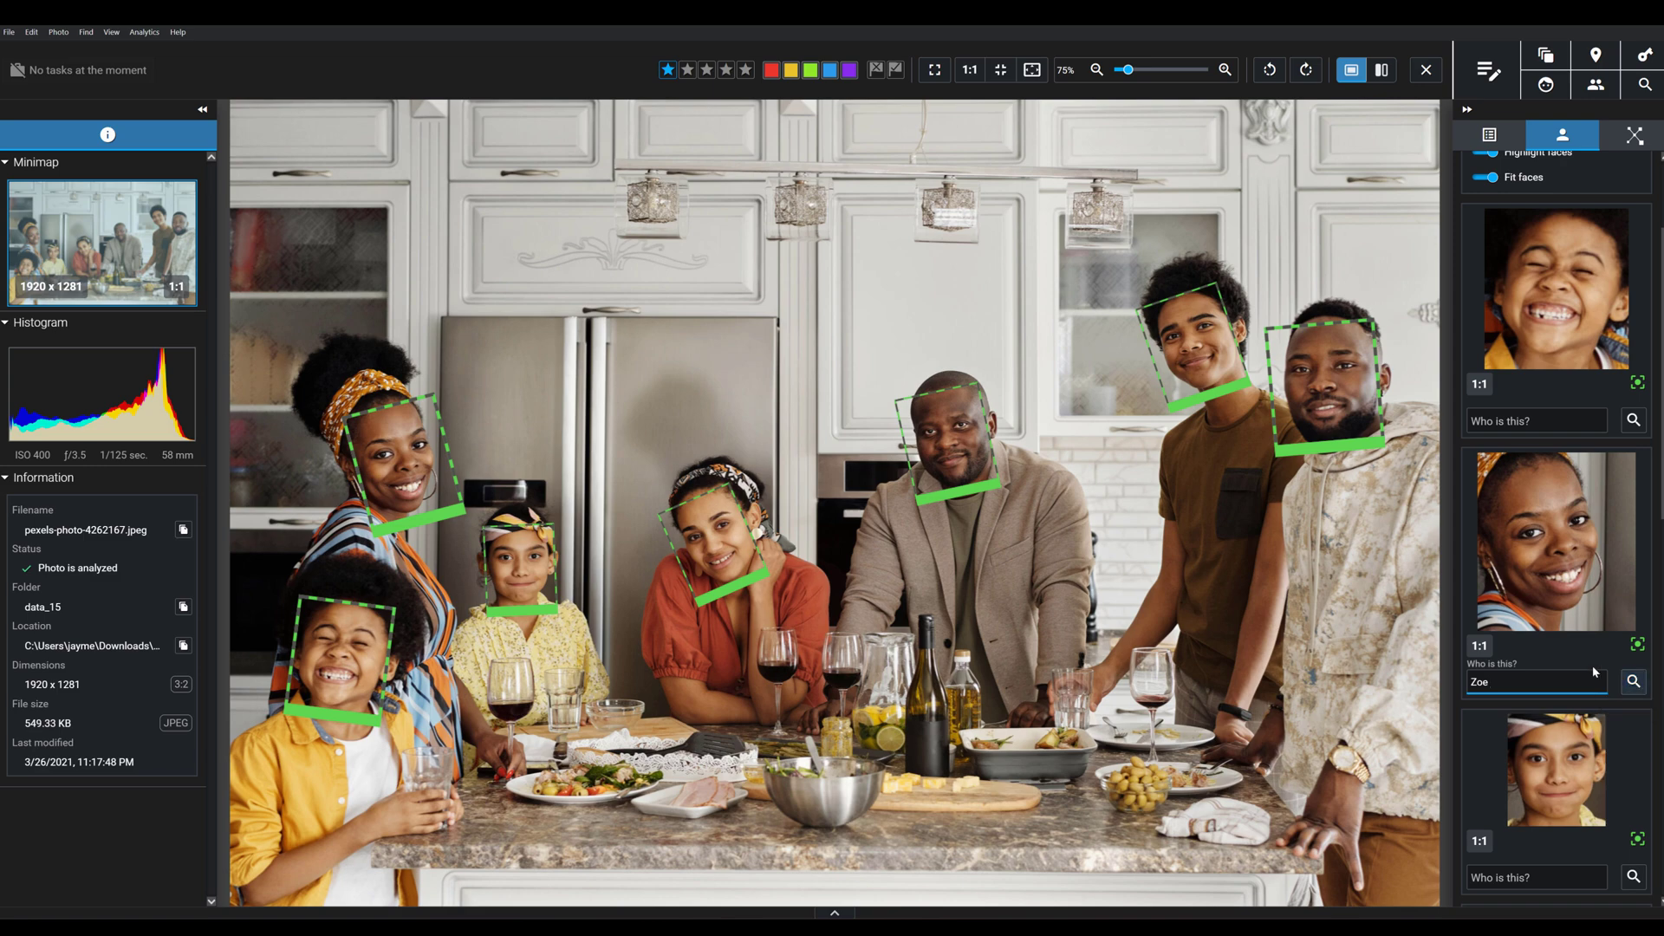
pyautogui.press('Return')
pyautogui.doubleClick(918, 368)
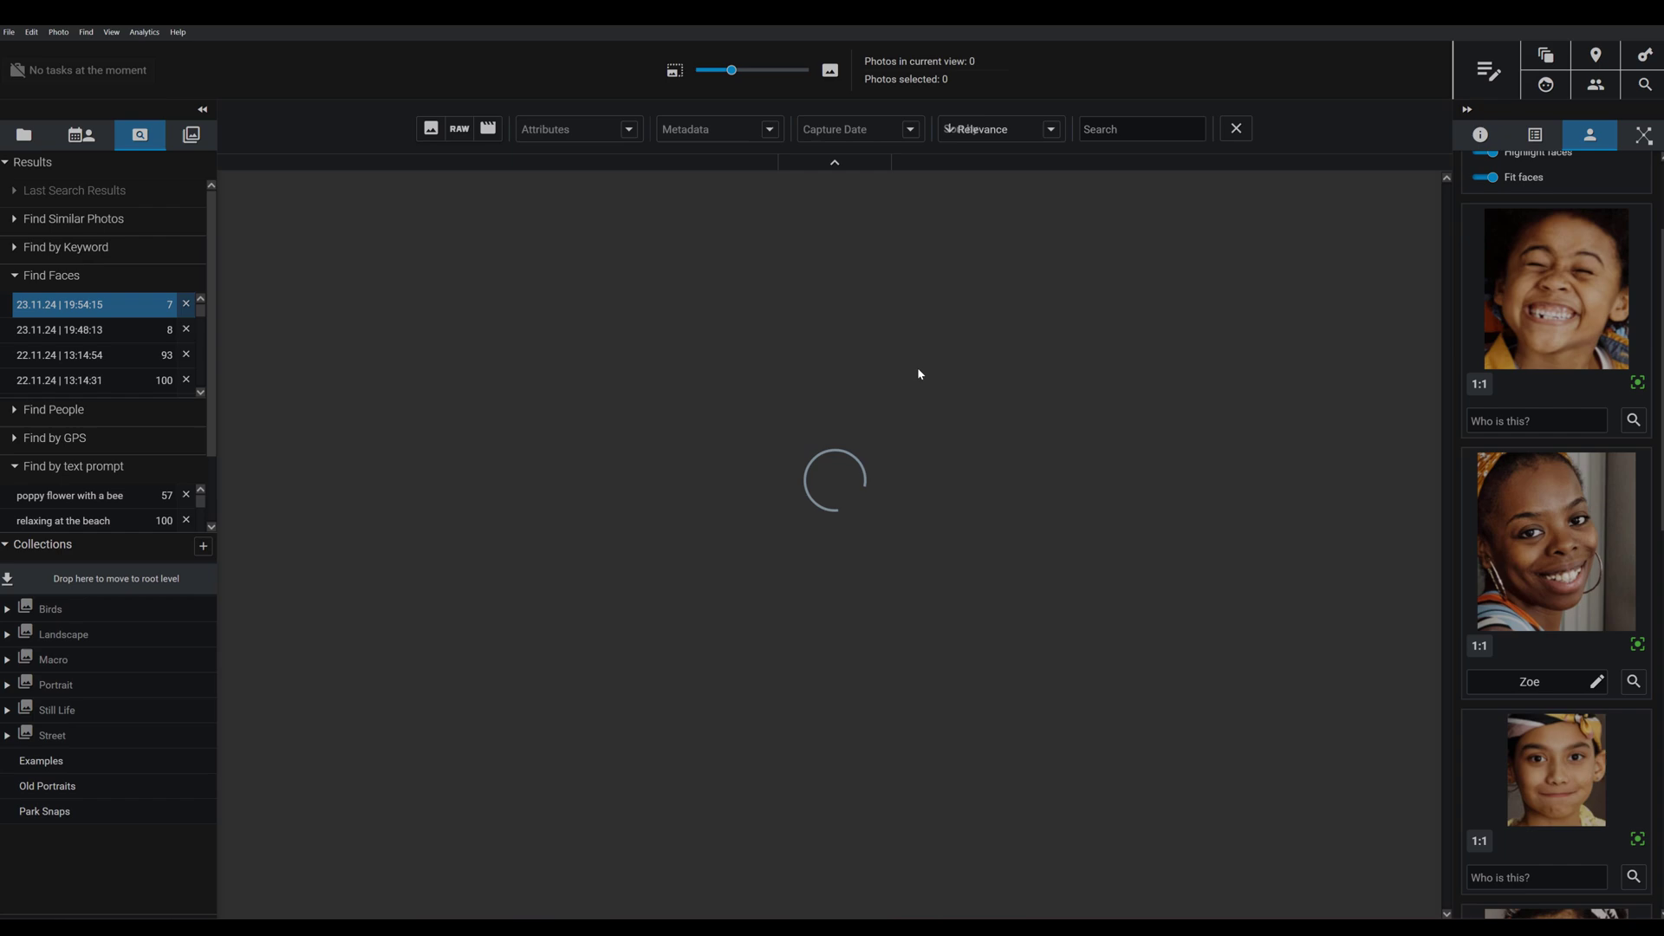
# - Open the People list showing Zoe with one photo, then reopen the kitchen group photo
pyautogui.click(73, 136)
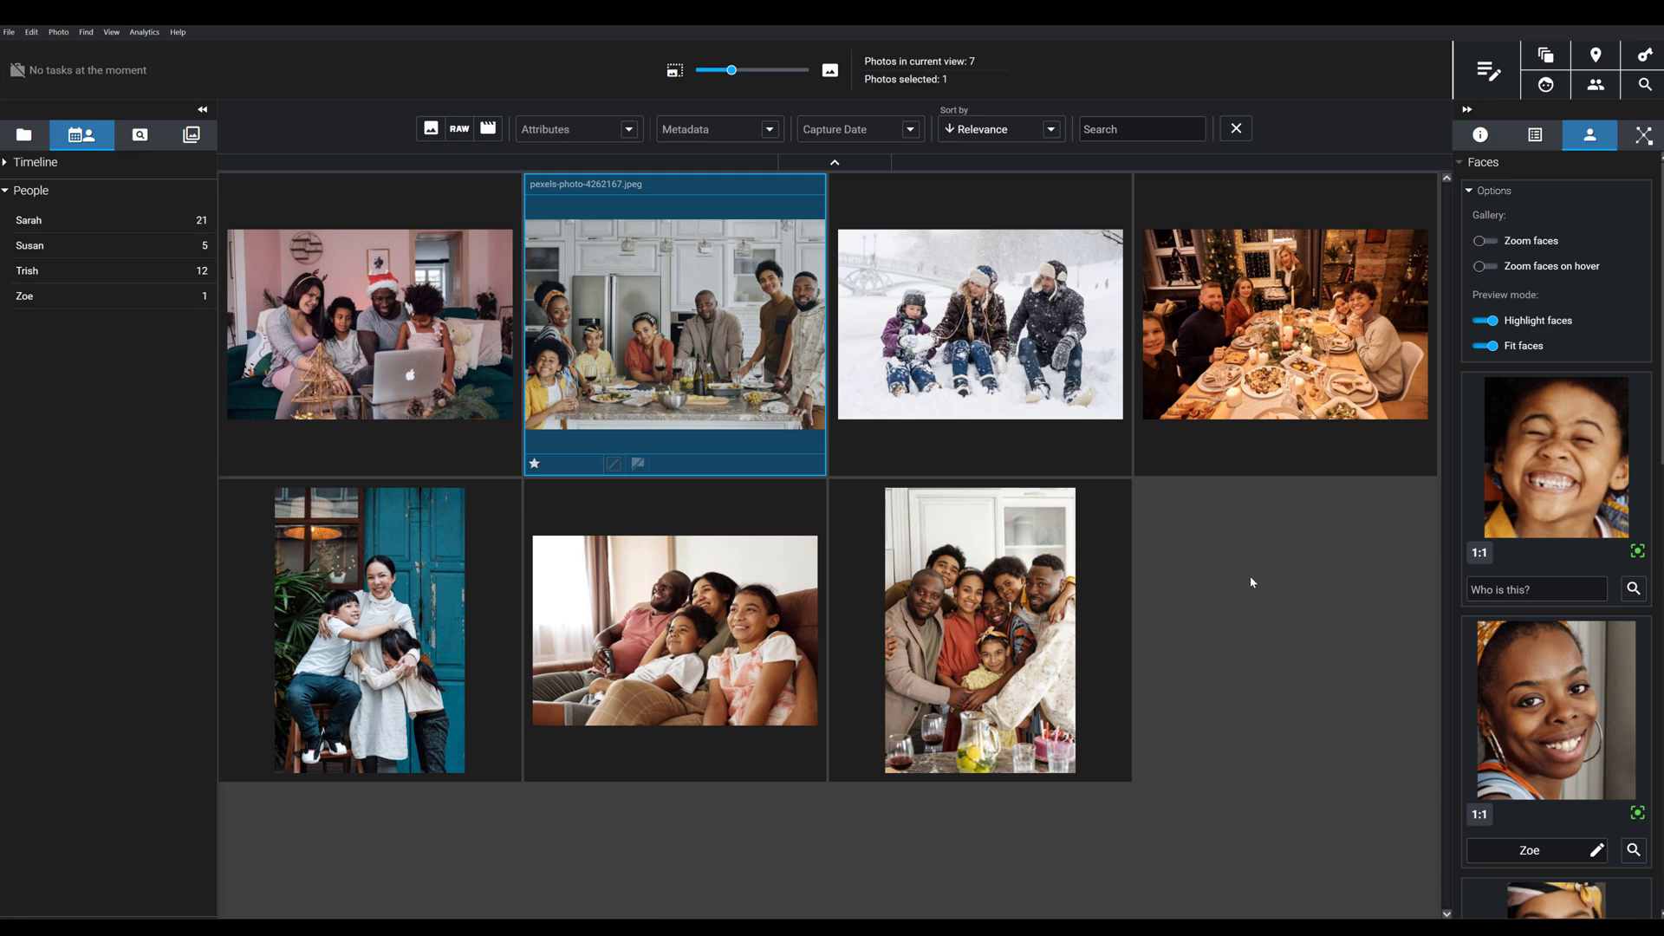
pyautogui.doubleClick(656, 375)
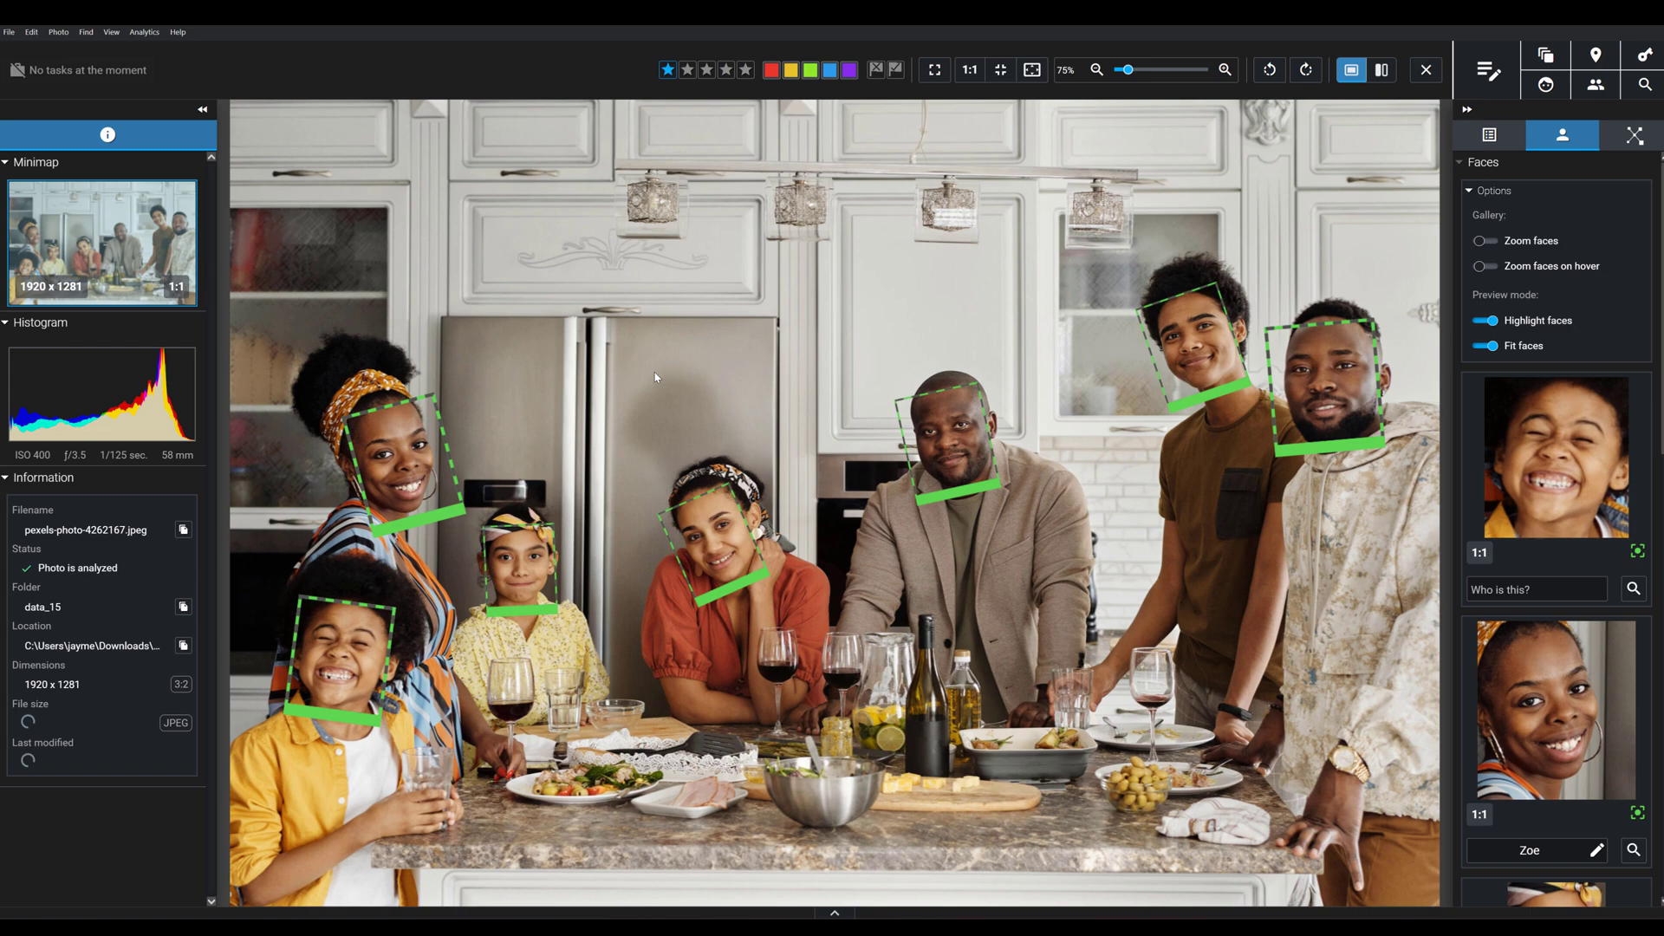